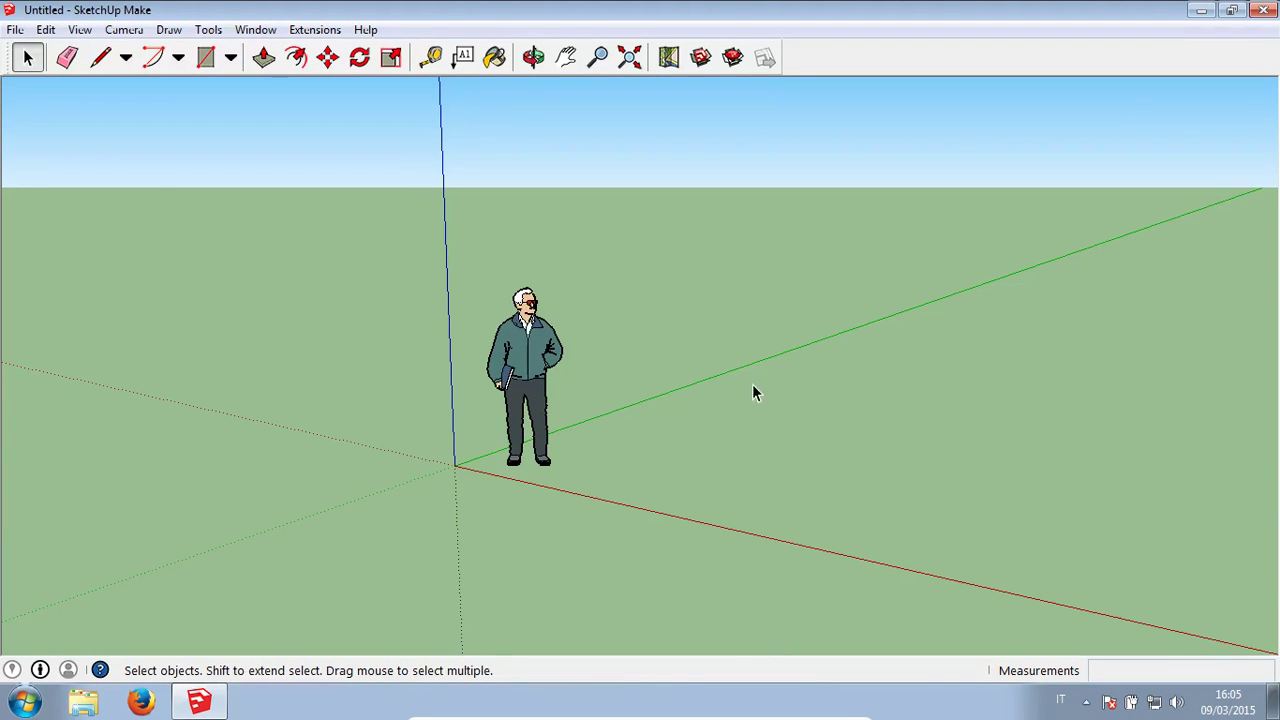
Draw a ground rectangle about 1,95 m by 3,71 m beside the figure
middle_drag(754, 391, 643, 486)
click(205, 57)
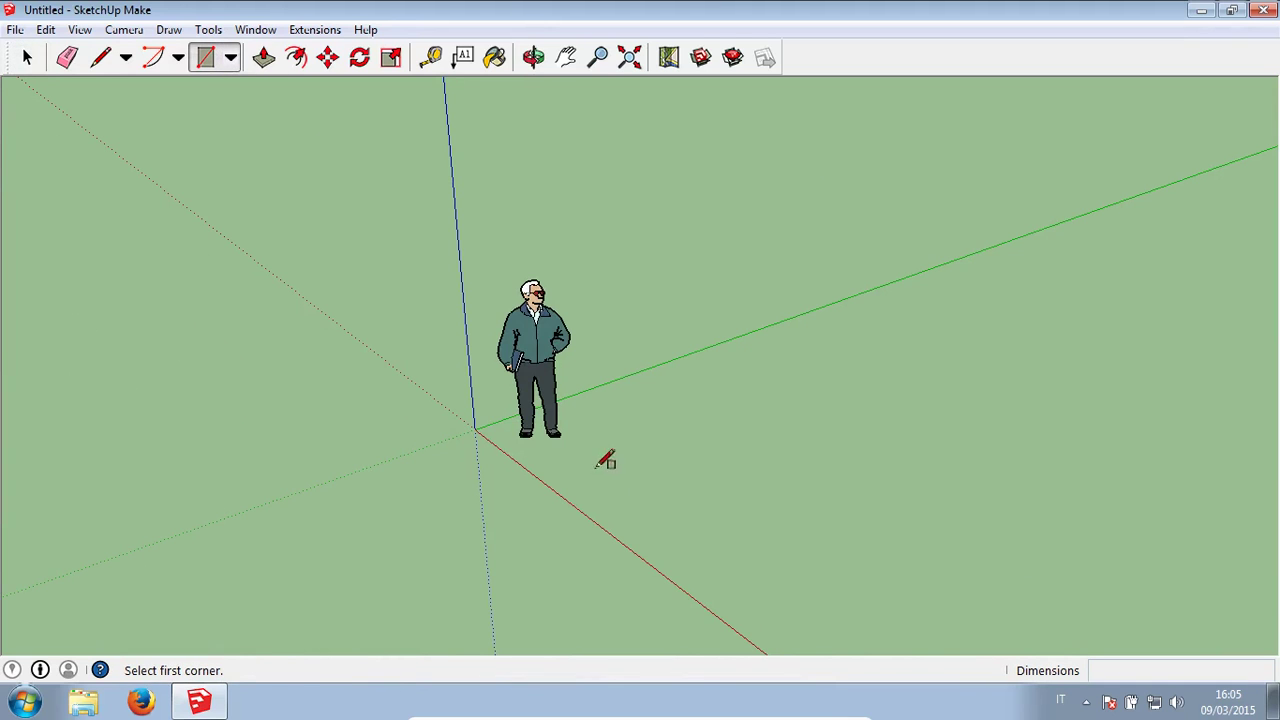
click(638, 478)
click(1042, 434)
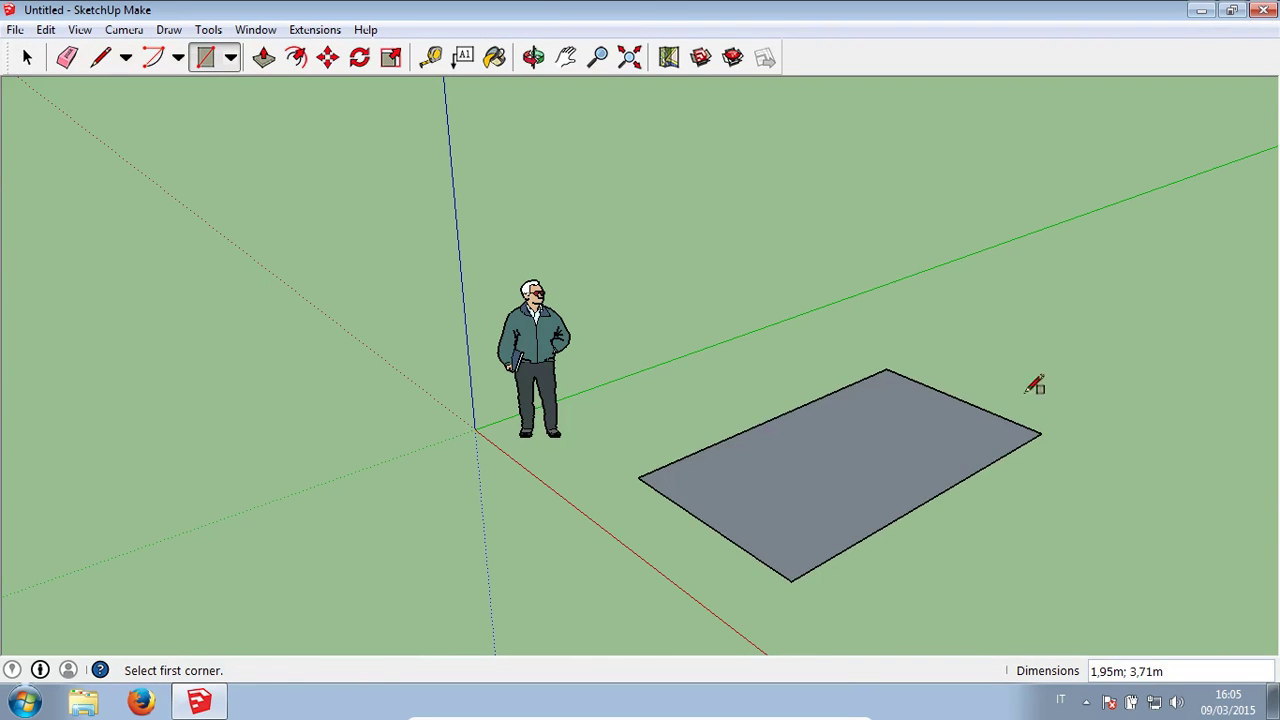
mouse_move(1037, 380)
middle_down()
mouse_move(846, 289)
mouse_move(717, 321)
mouse_move(757, 406)
middle_up()
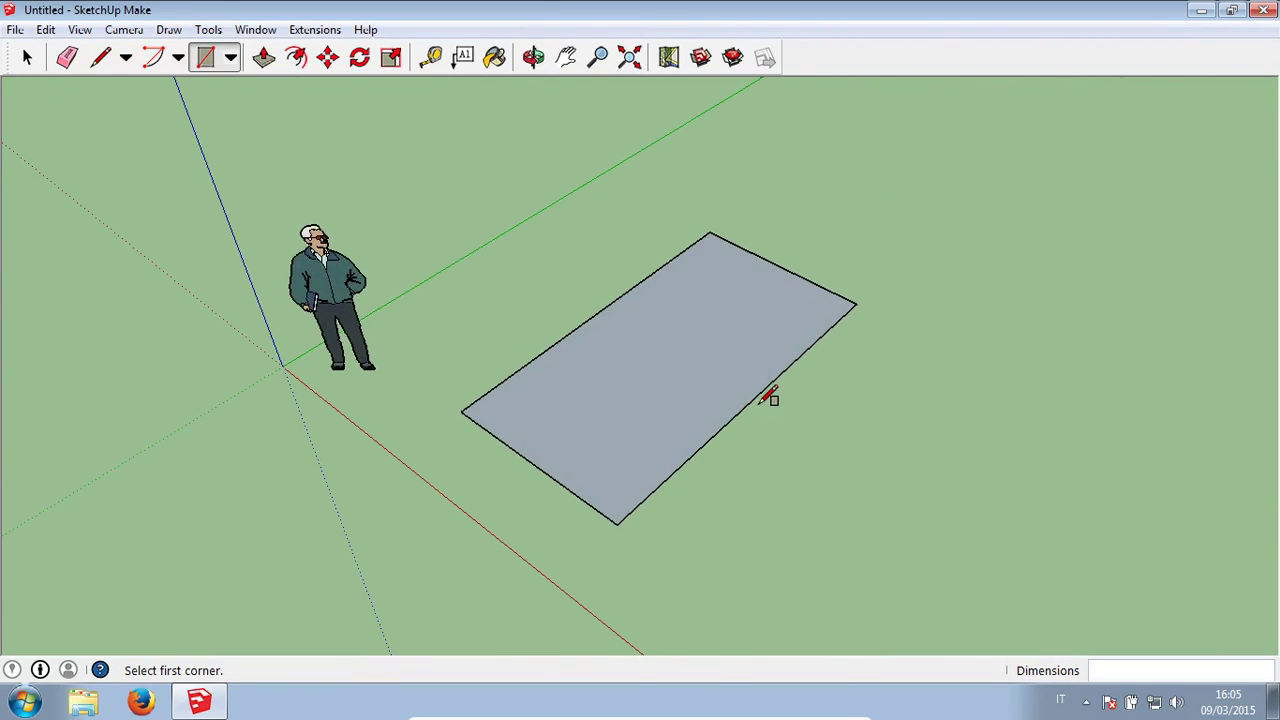
key(space)
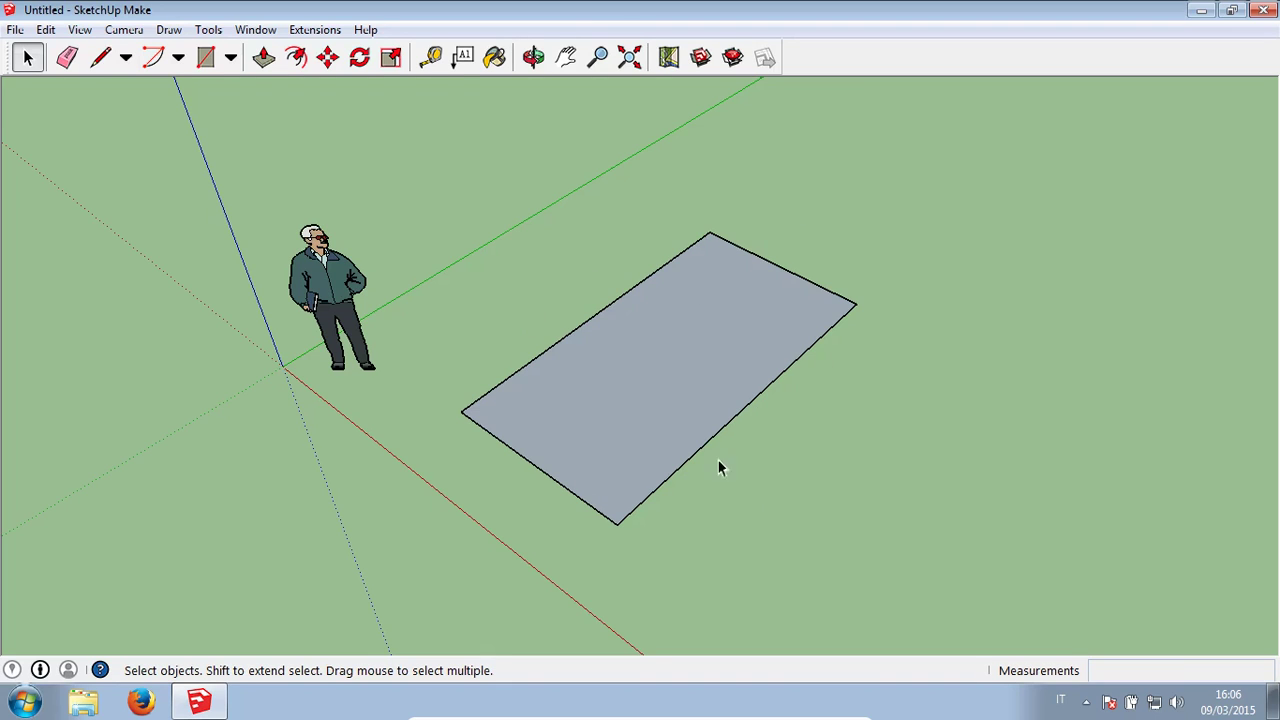
Select the rectangle's face with its edges and make them a group with Make Group
click(744, 271)
click(762, 226)
double_click(660, 364)
click(46, 29)
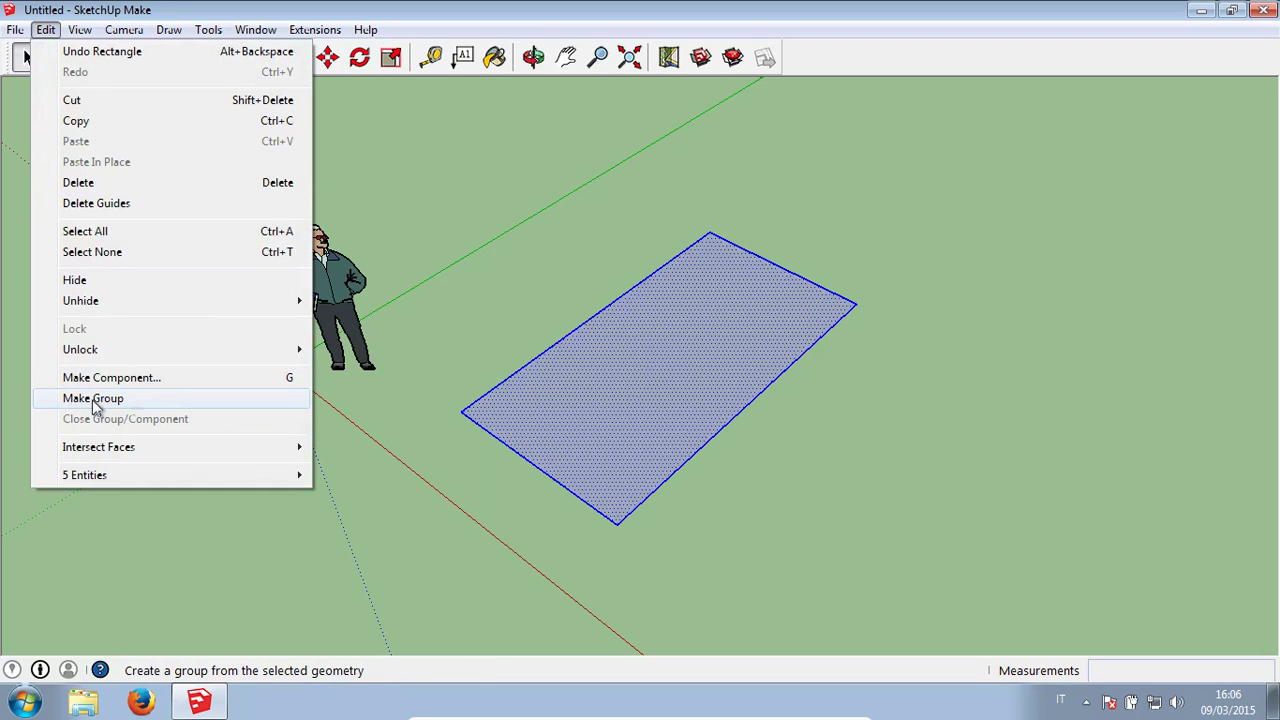
right_click(614, 373)
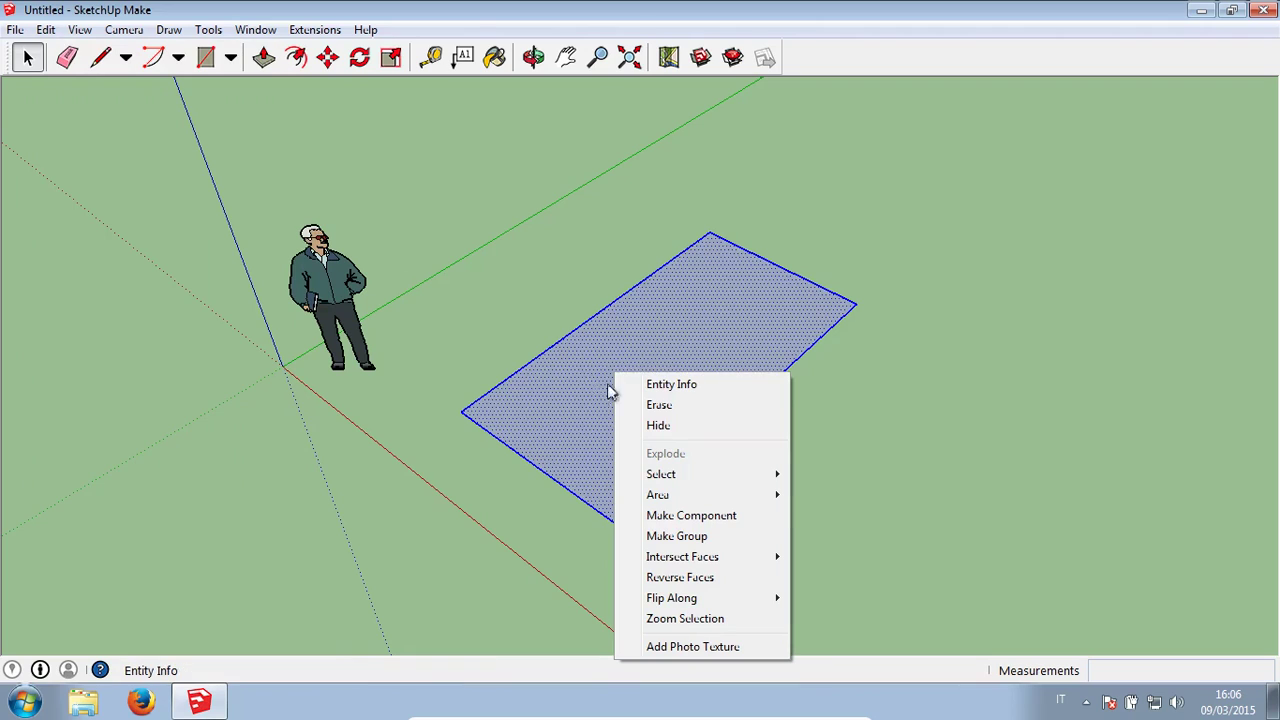
click(677, 538)
click(731, 489)
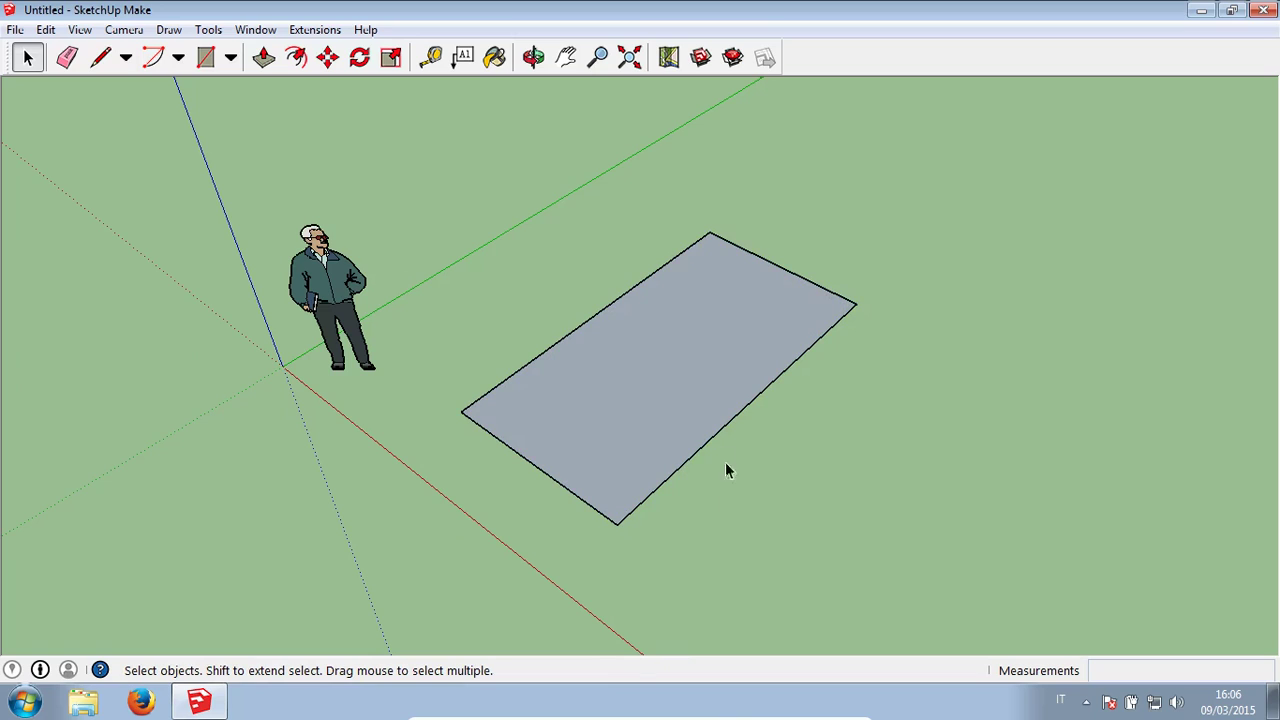
click(657, 344)
key(m)
drag(734, 371, 807, 318)
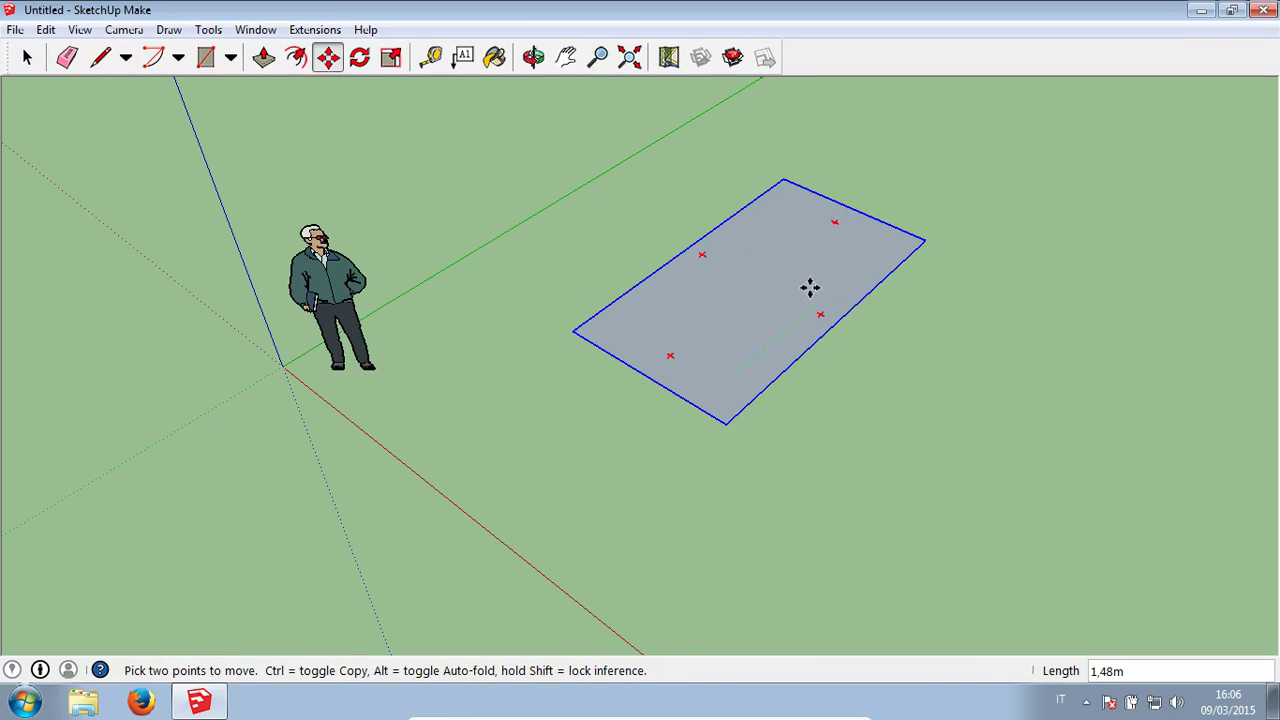
key(Escape)
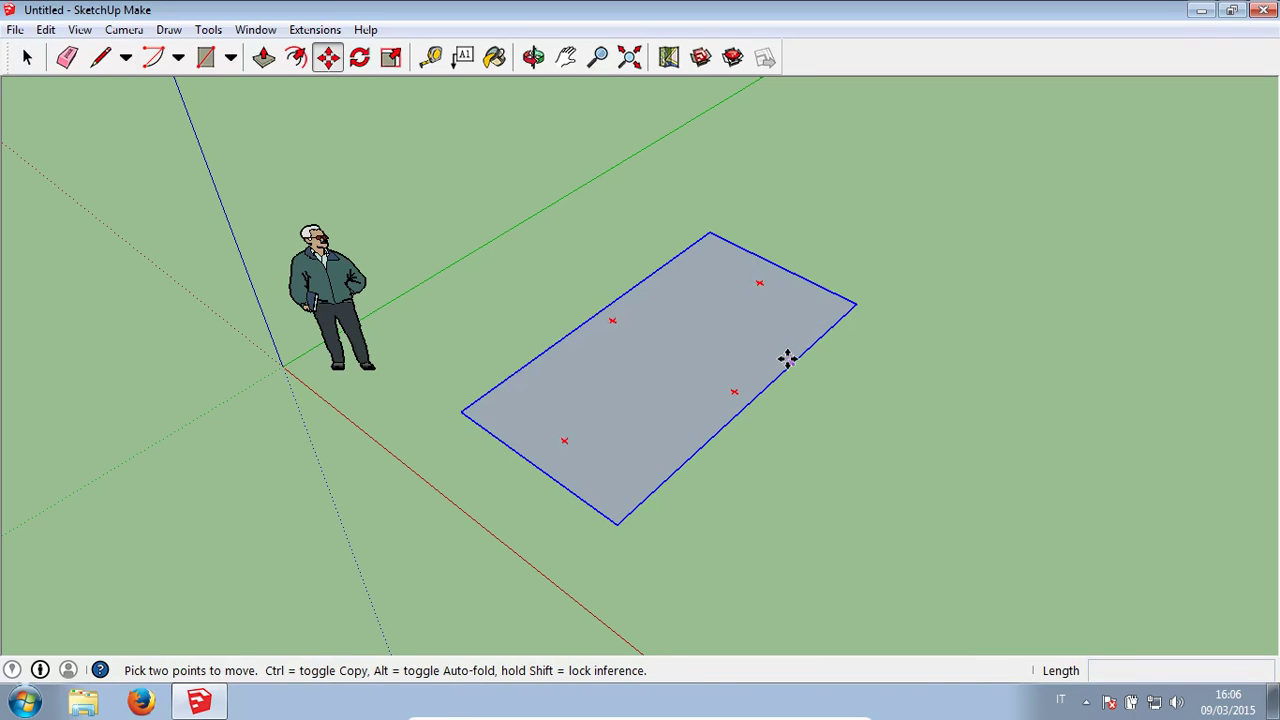
key(space)
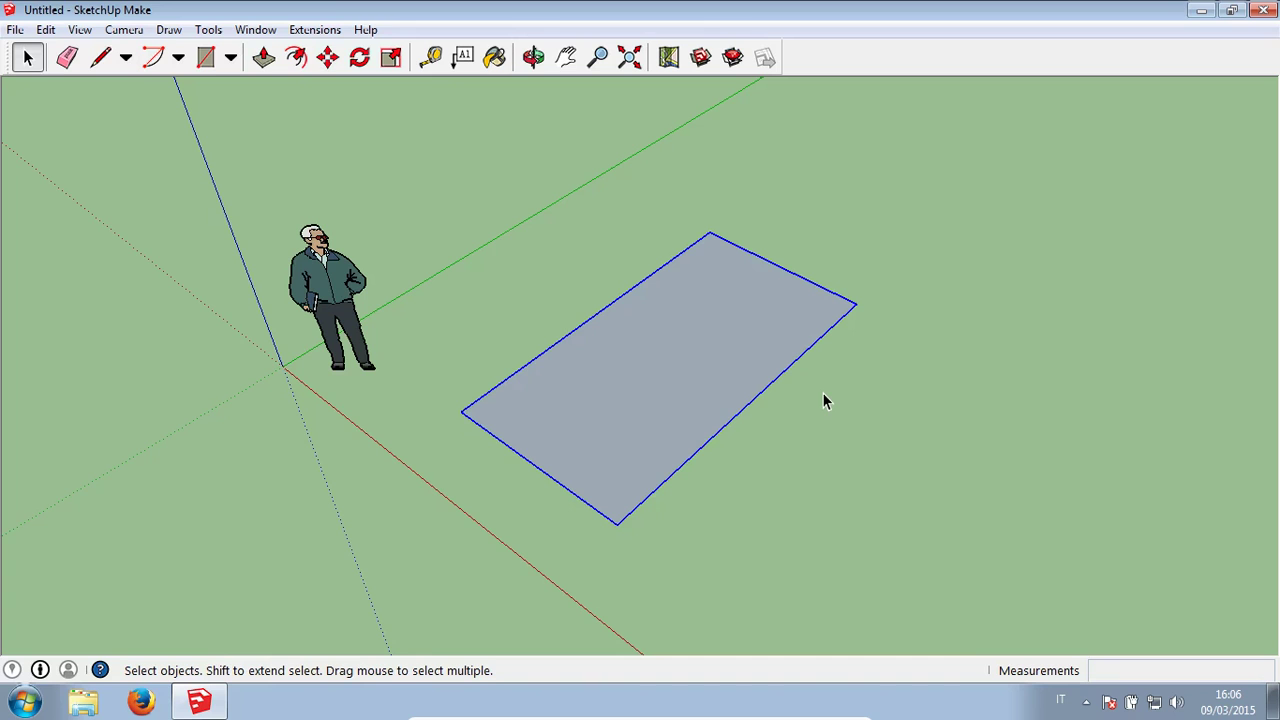
scroll(677, 404, down, 2)
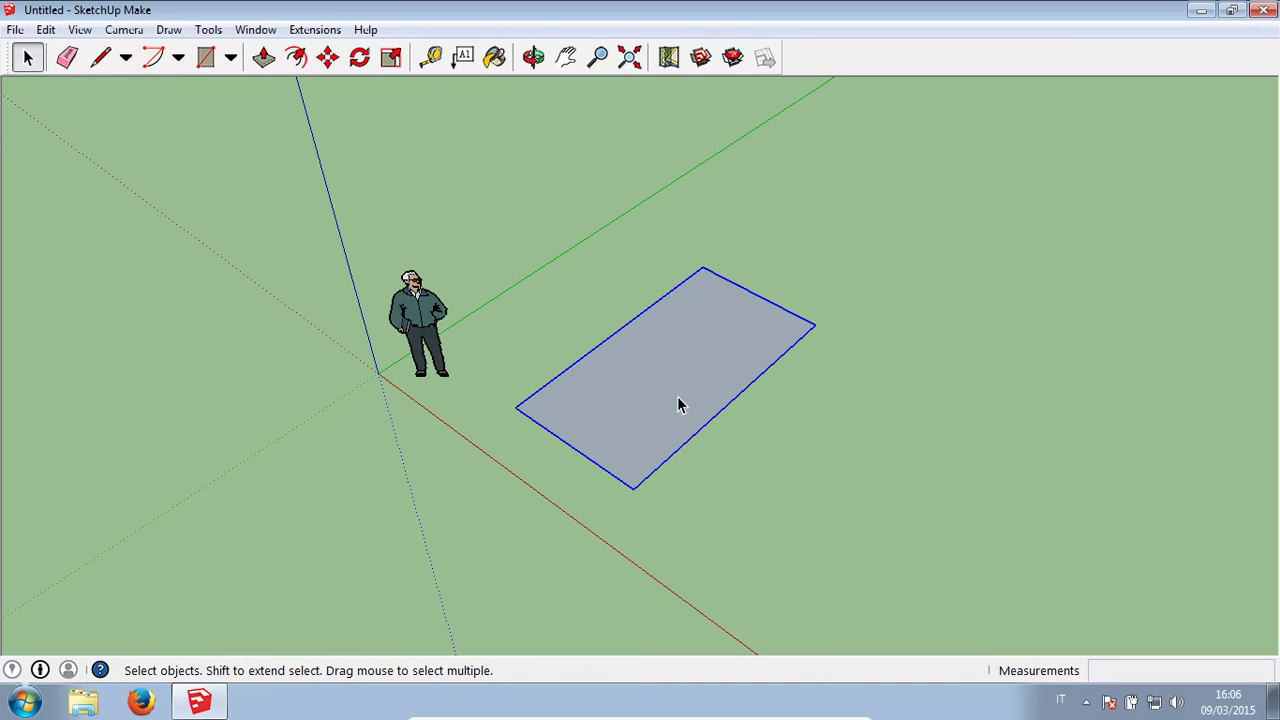
middle_drag(711, 386, 548, 383)
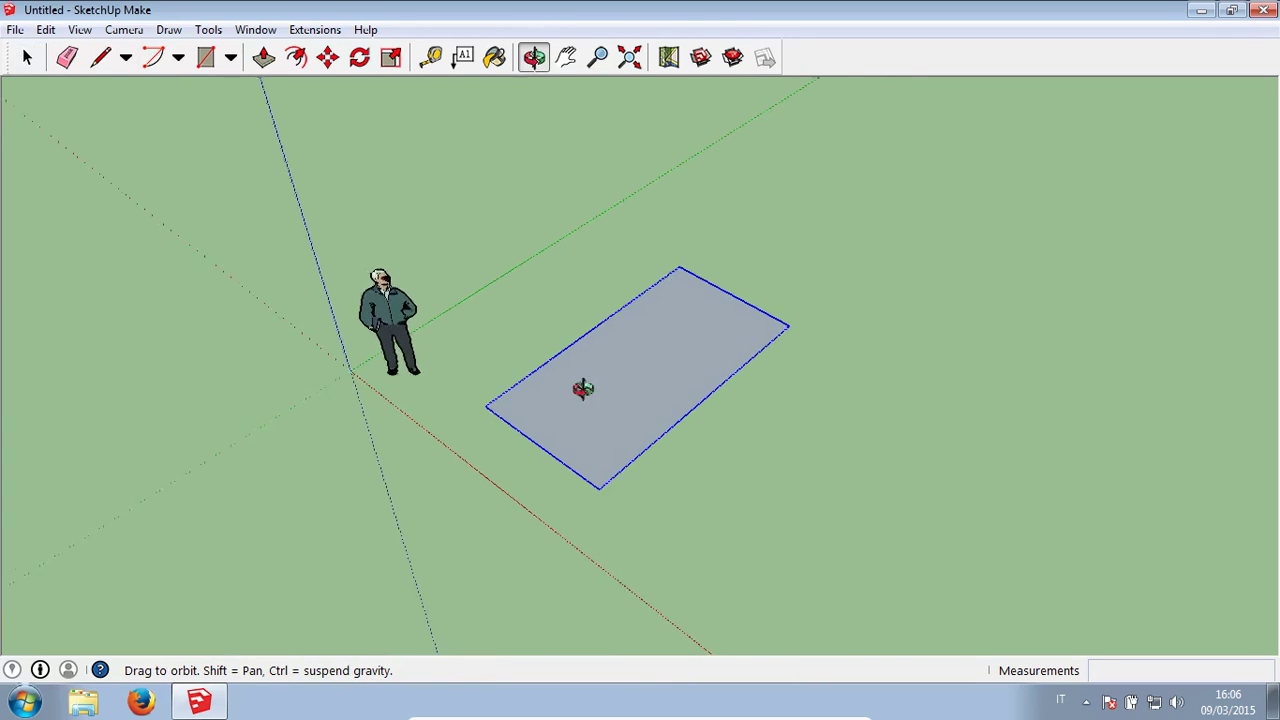
scroll(548, 383, up, 2)
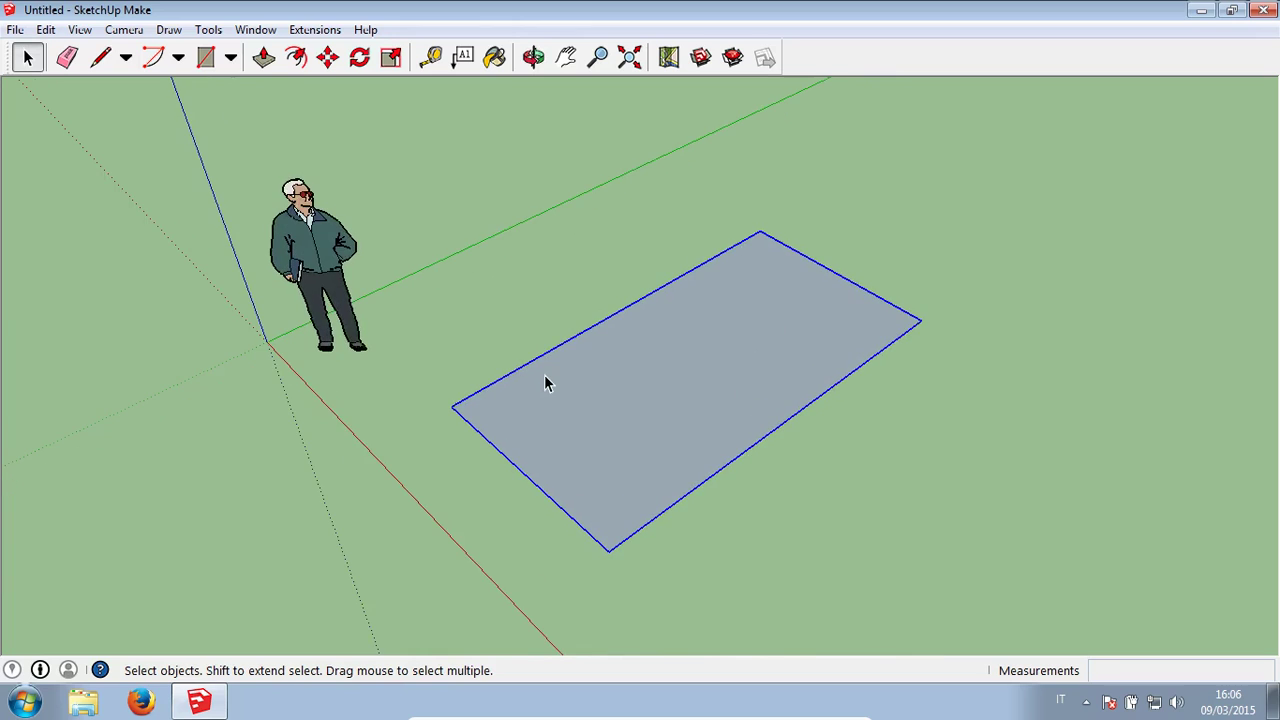
click(571, 306)
scroll(880, 316, down, 2)
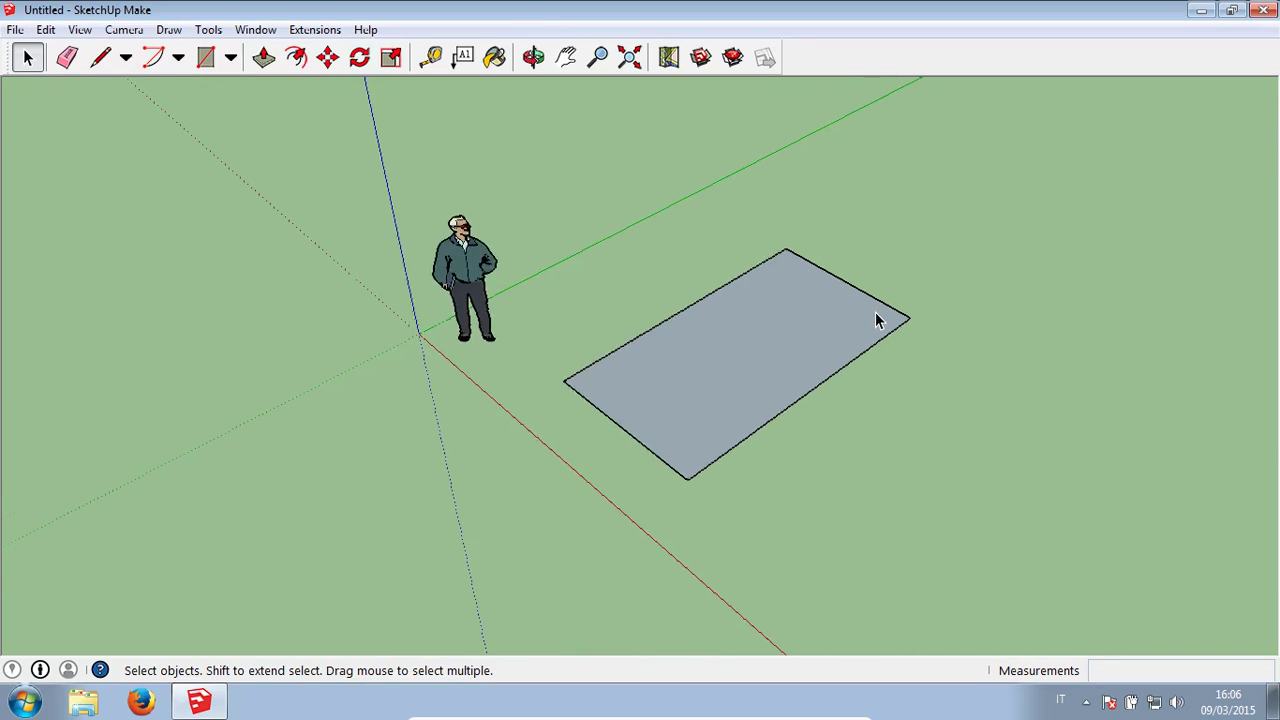
scroll(860, 327, up, 1)
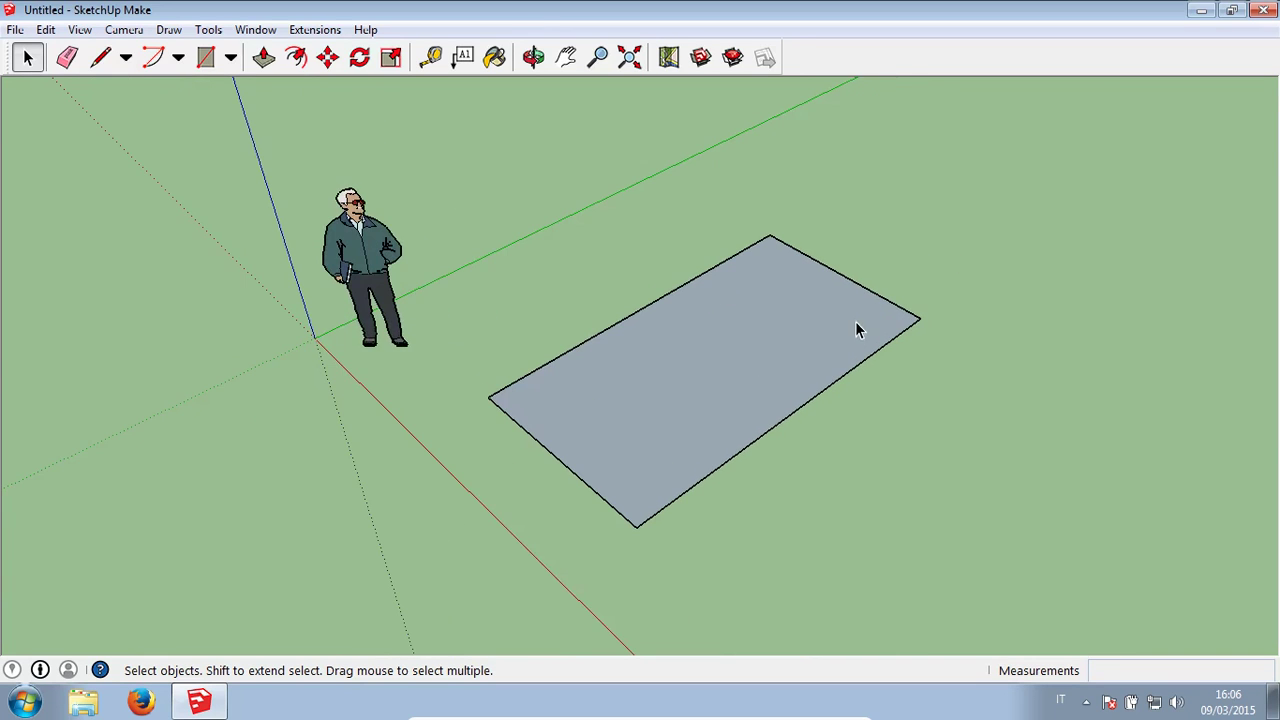
Inside the group, move the front long edge 0,68 m outward, then exit group editing
double_click(705, 367)
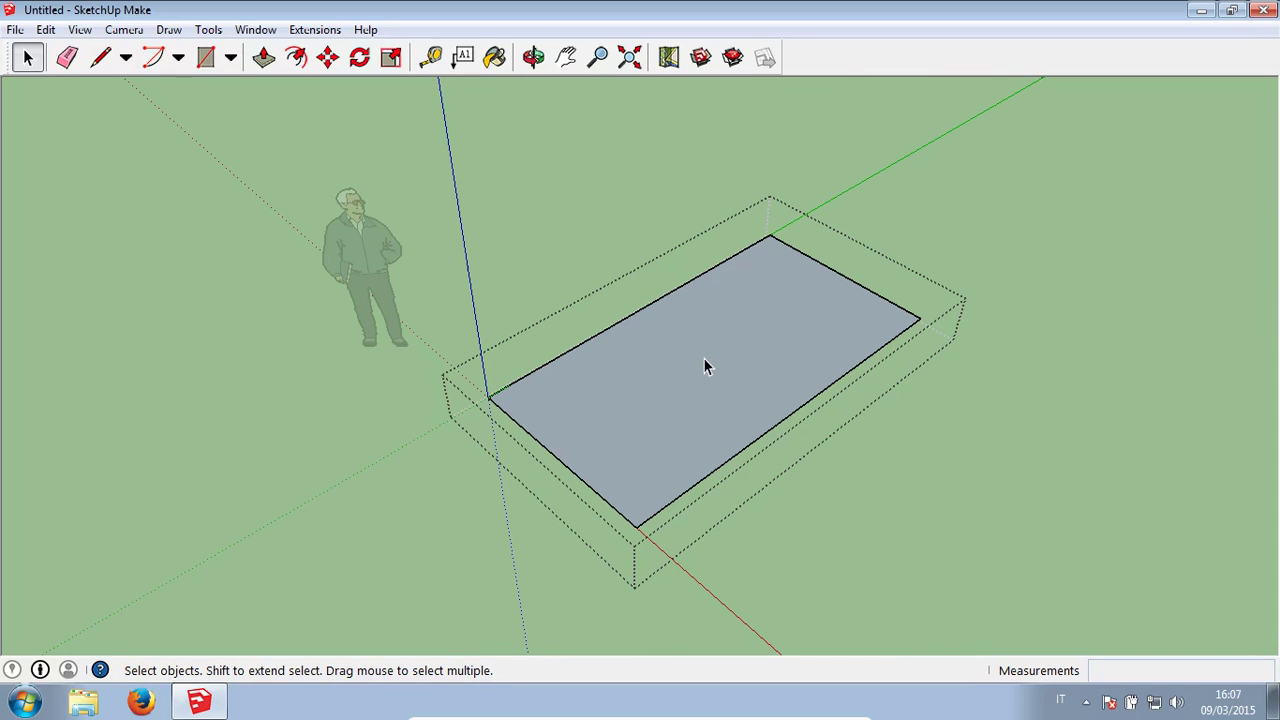
key(m)
click(818, 388)
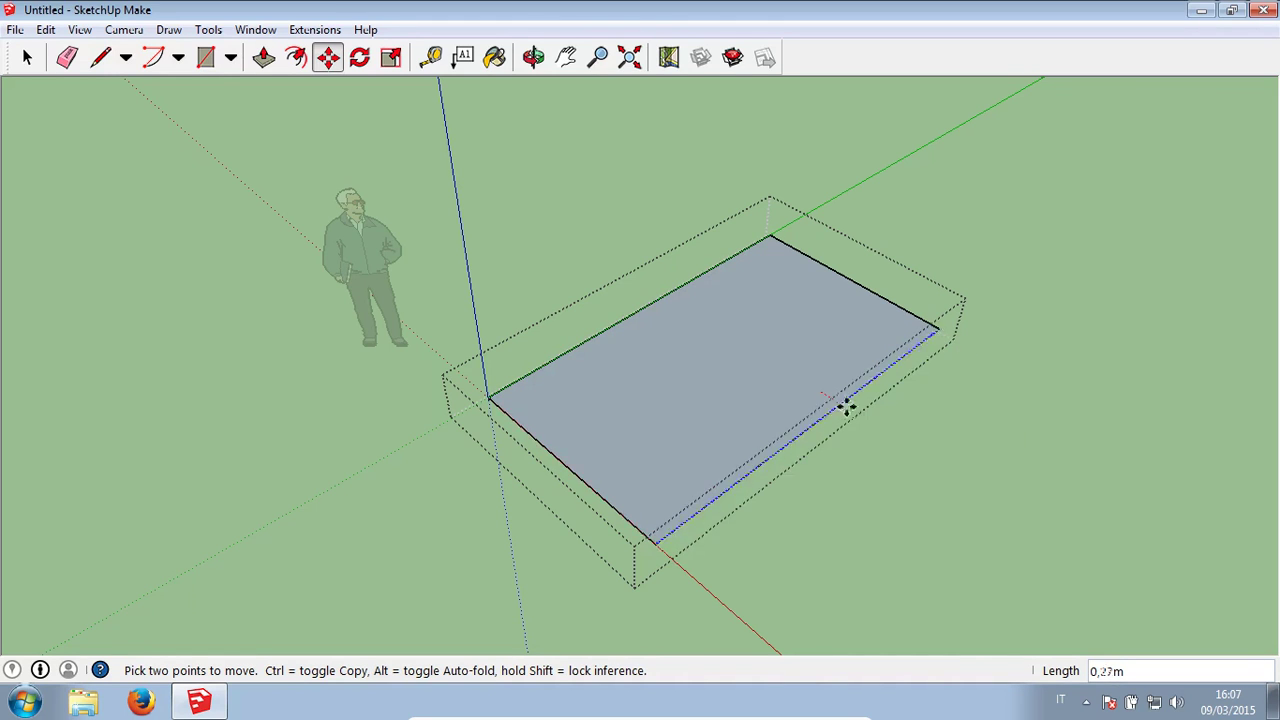
click(880, 425)
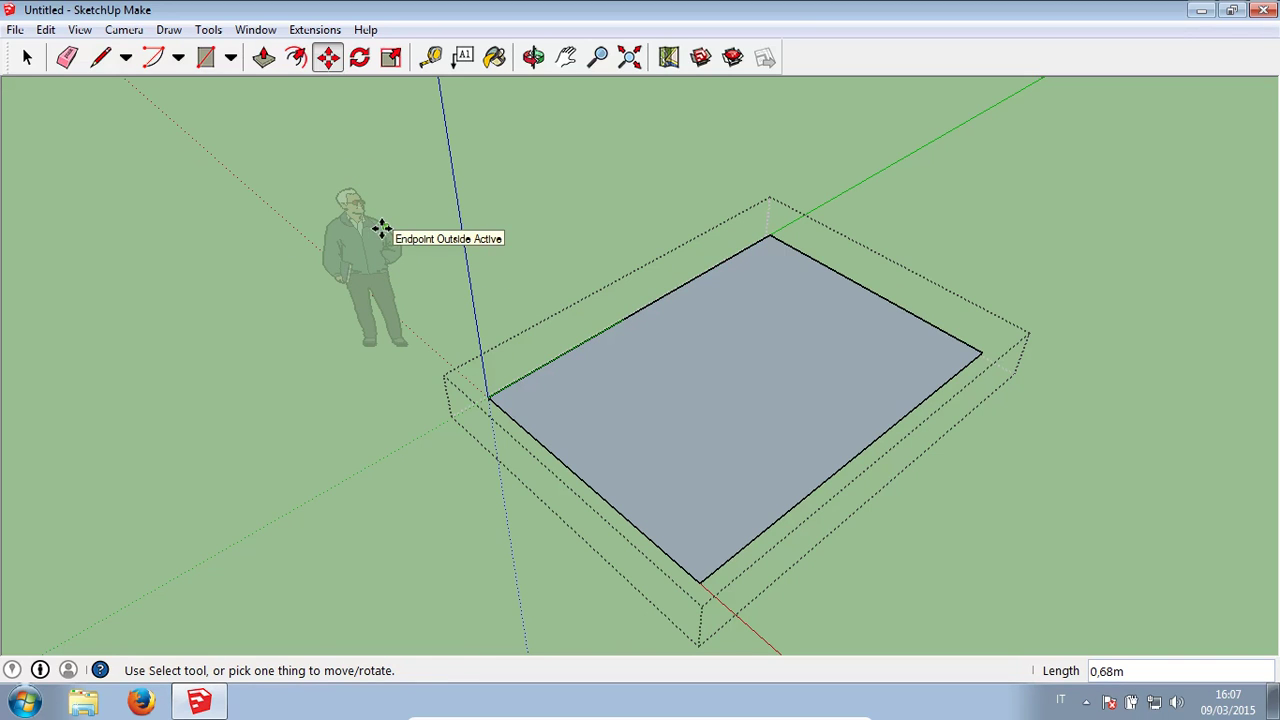
key(space)
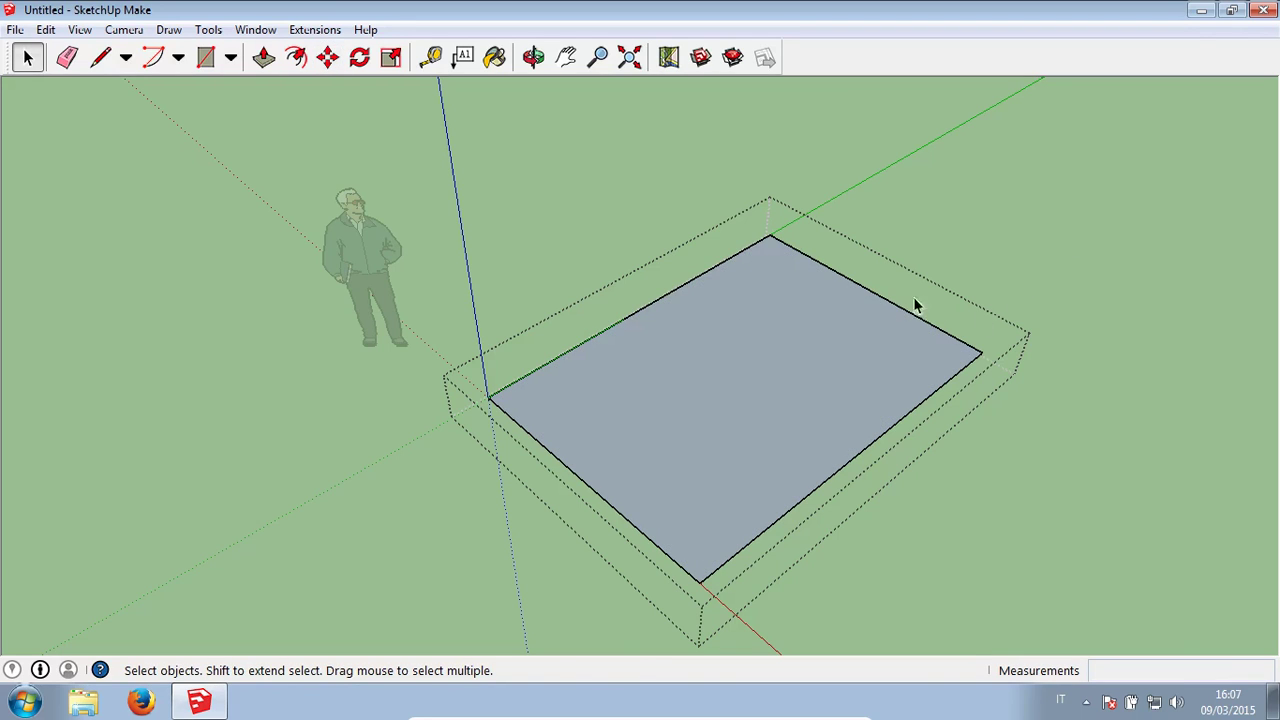
click(1034, 272)
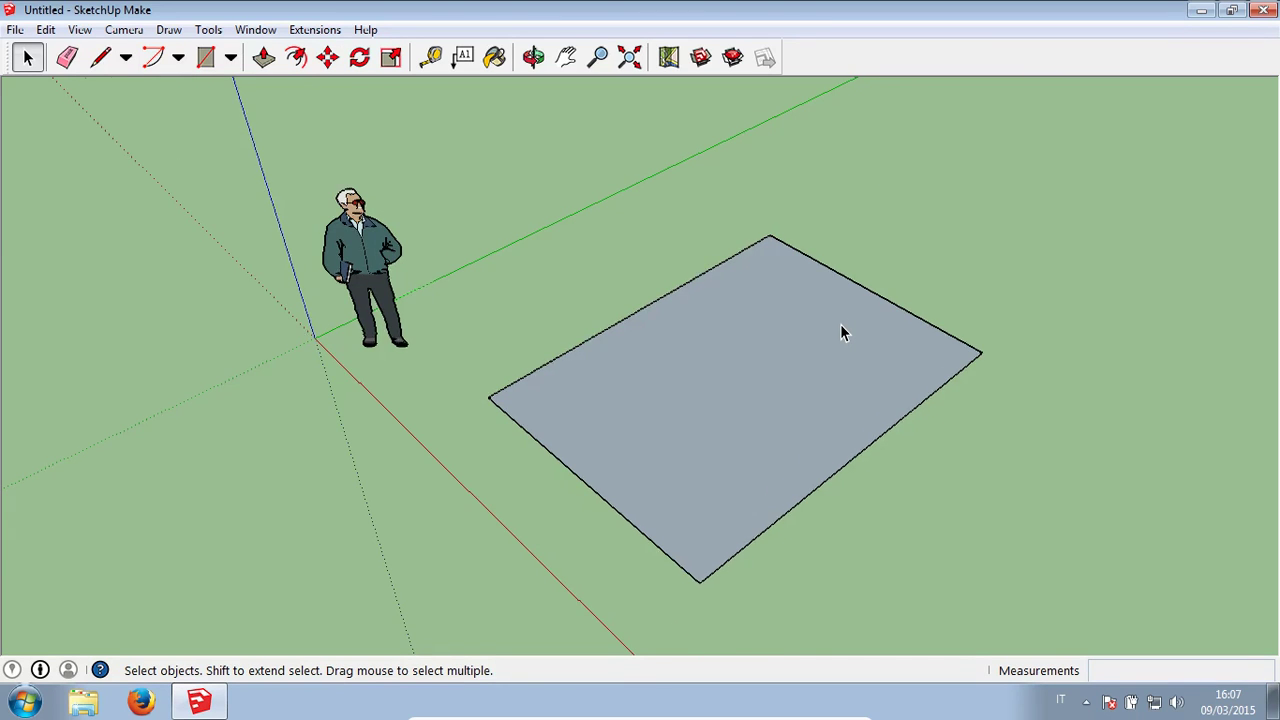
Pan the view and close editing of the first rectangle's group
scroll(840, 333, down, 1)
shift+middle_drag(840, 333, 718, 335)
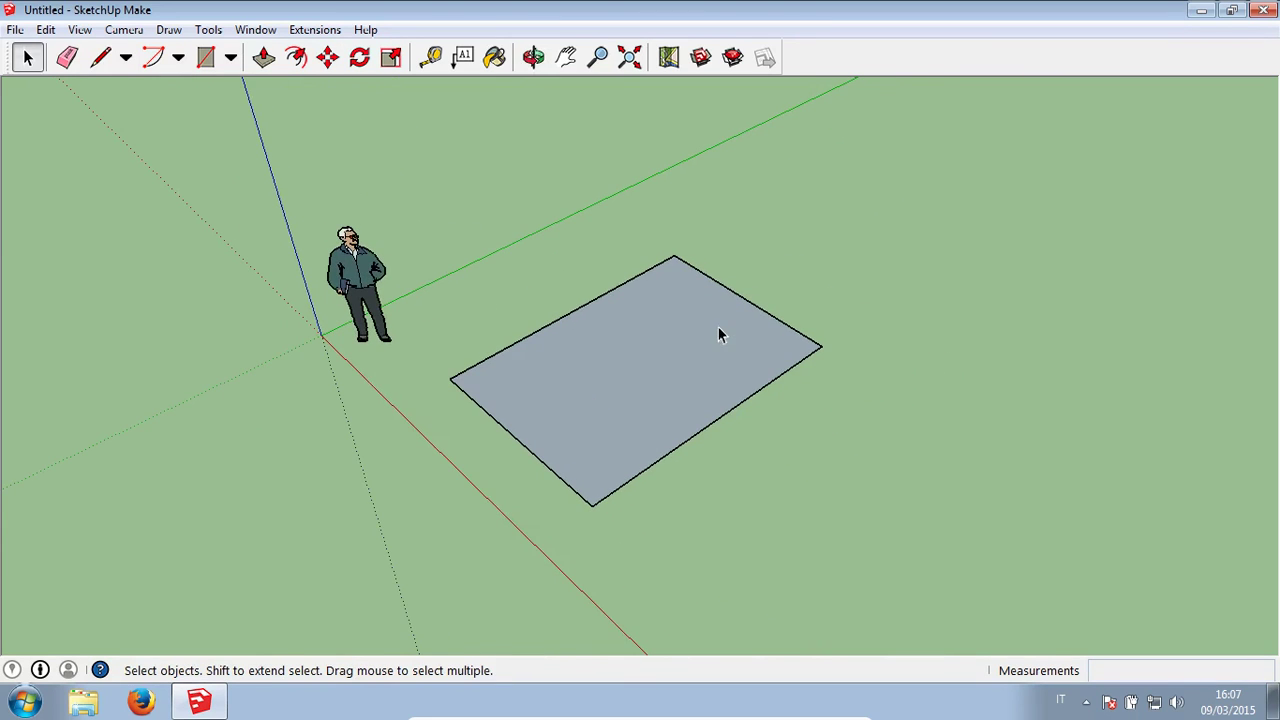
double_click(668, 329)
click(771, 281)
double_click(679, 332)
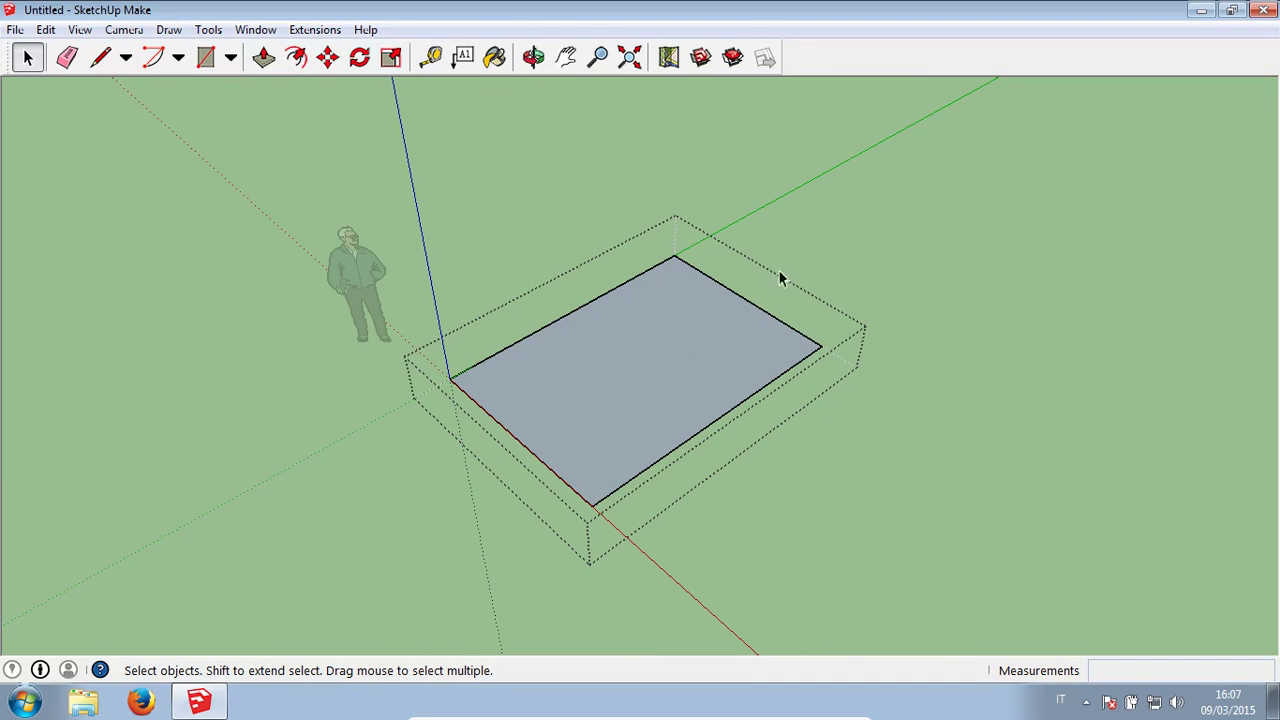
click(847, 240)
scroll(842, 238, down, 2)
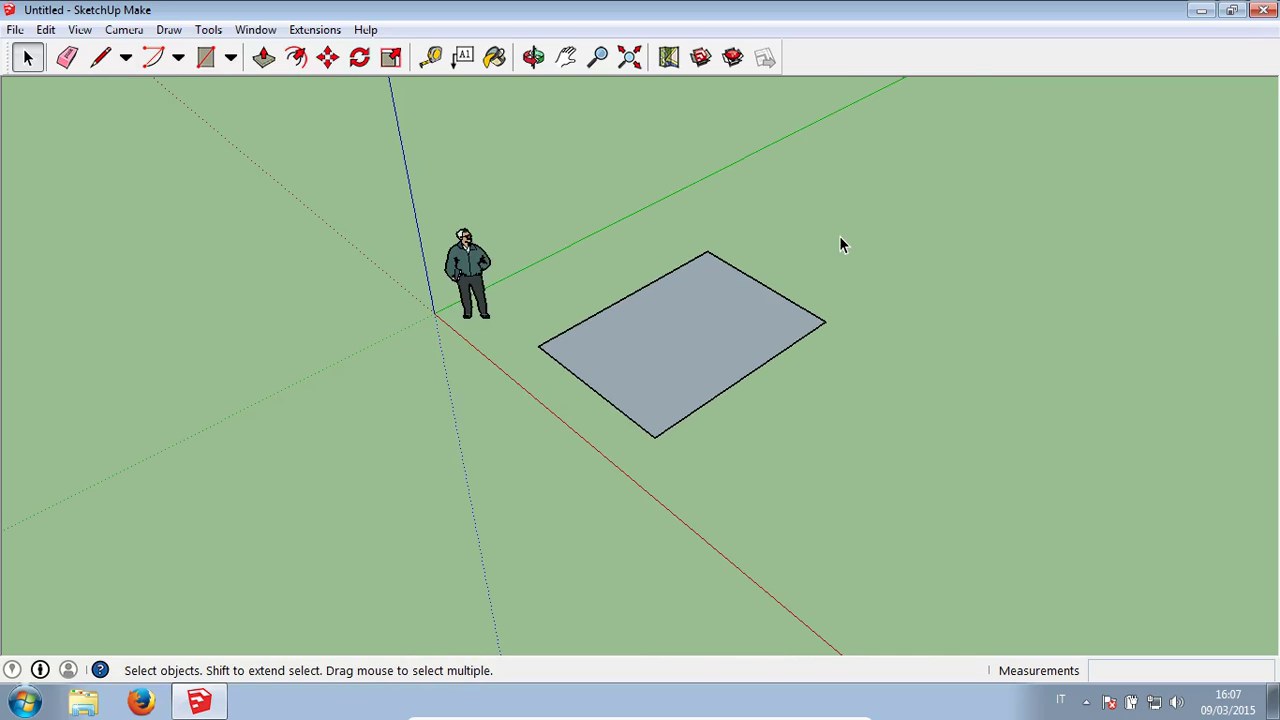
Draw a second ground rectangle about 2,28 m by 4,30 m and select its face
click(205, 57)
middle_drag(568, 313, 509, 220)
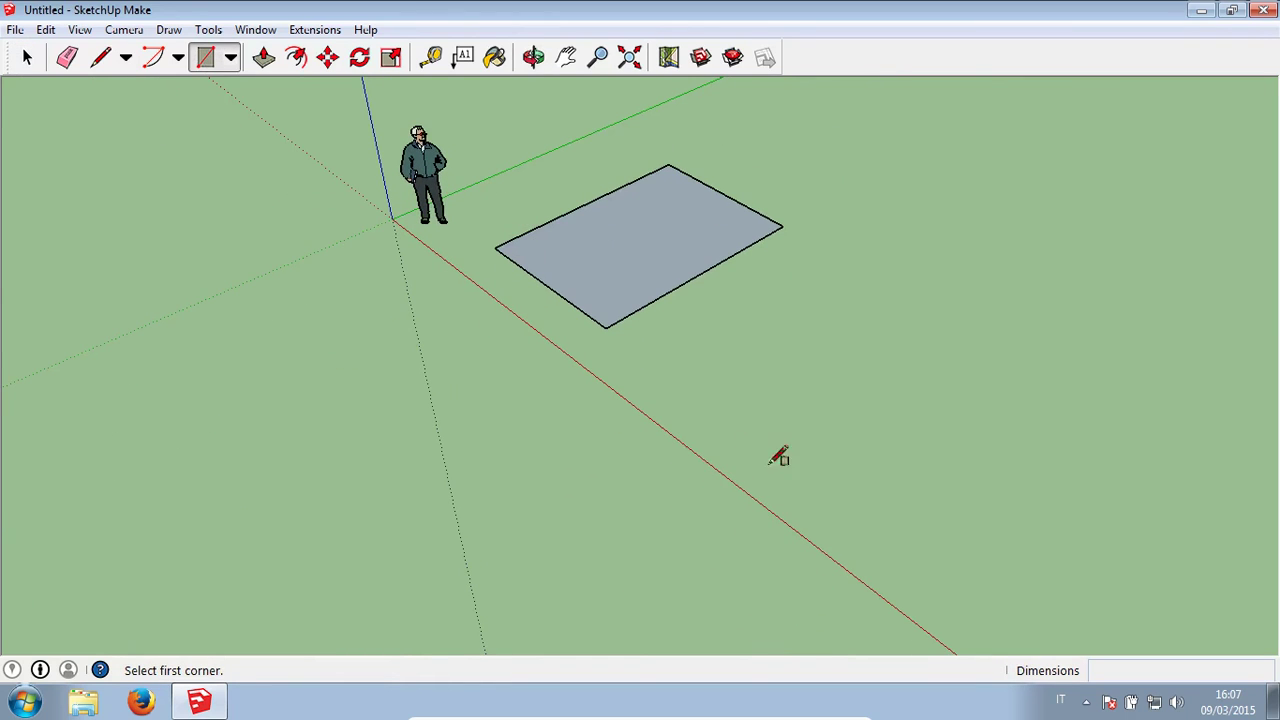
click(771, 421)
click(1112, 356)
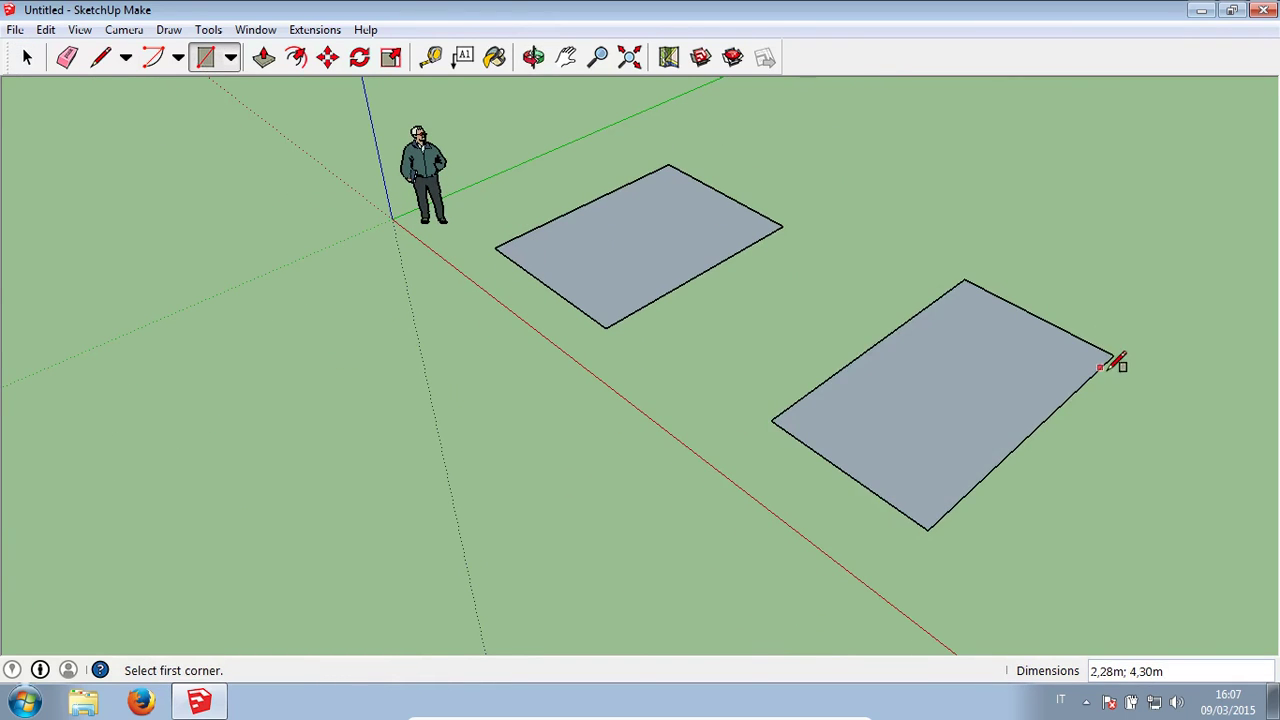
key(space)
click(920, 398)
Choose Make Component for the selected face, keeping the default name Component#1
right_click(922, 405)
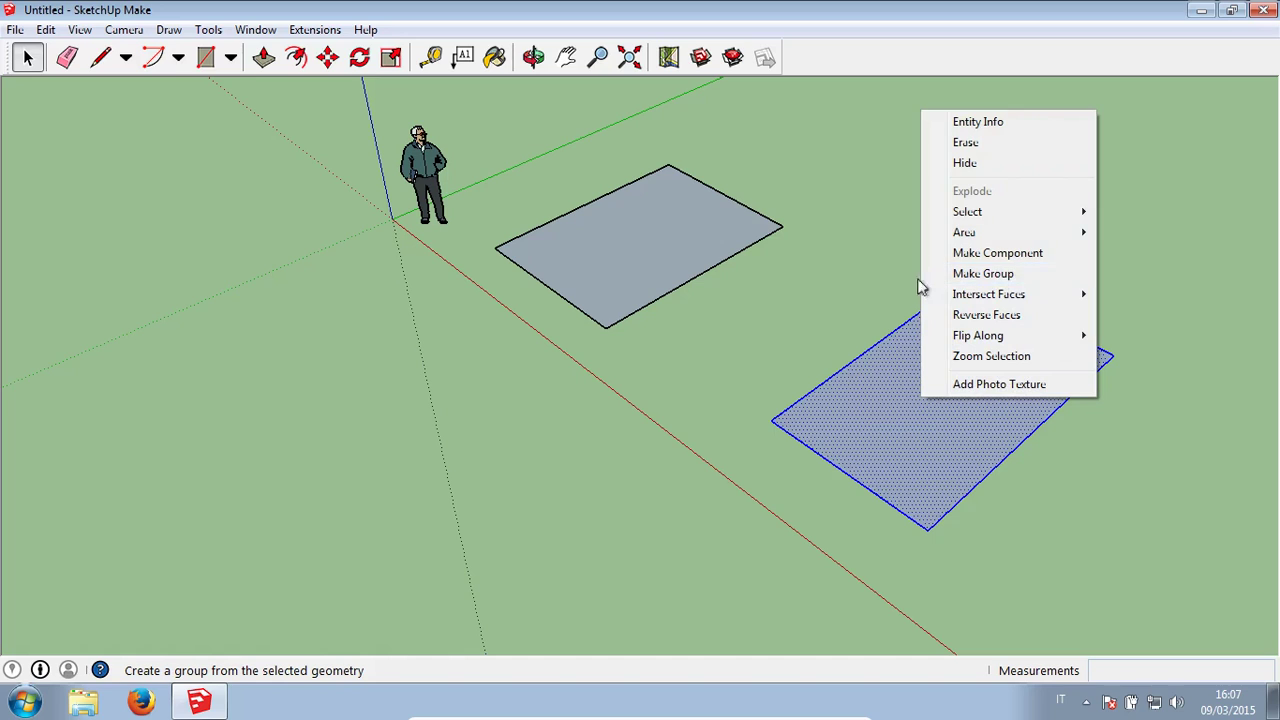
click(997, 256)
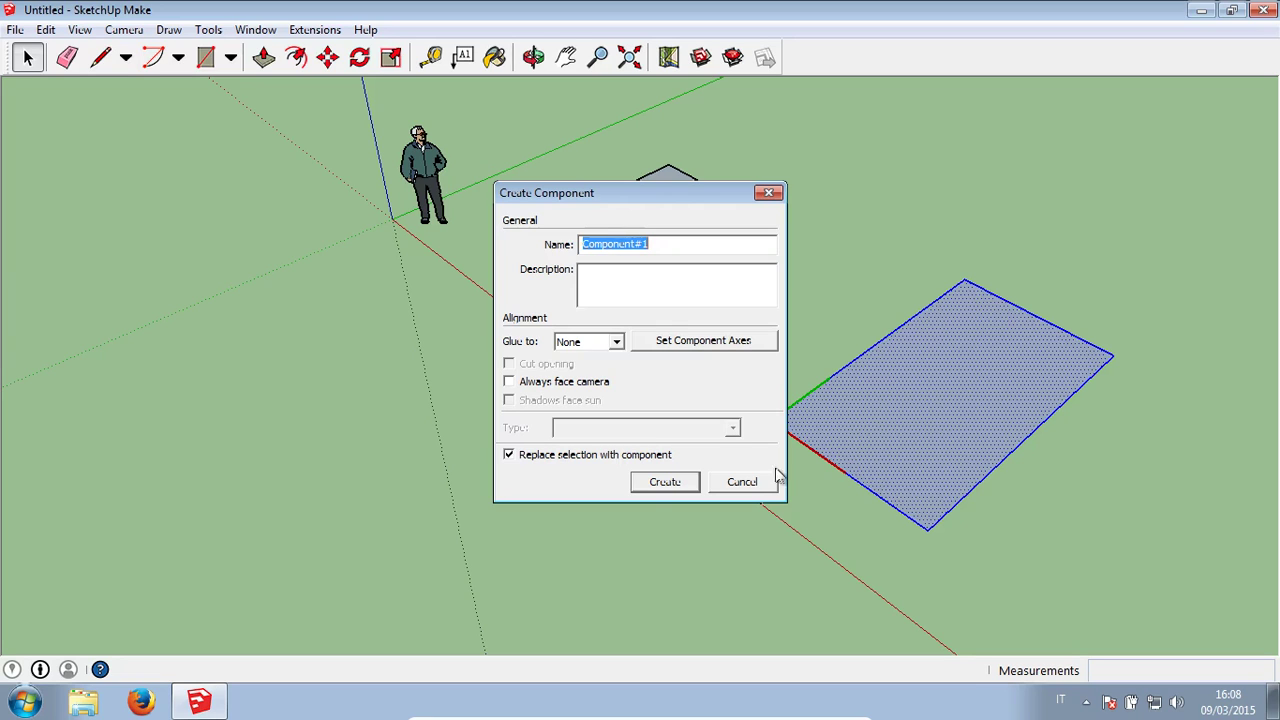
Confirm the component creation and orbit to view both rectangles
click(665, 482)
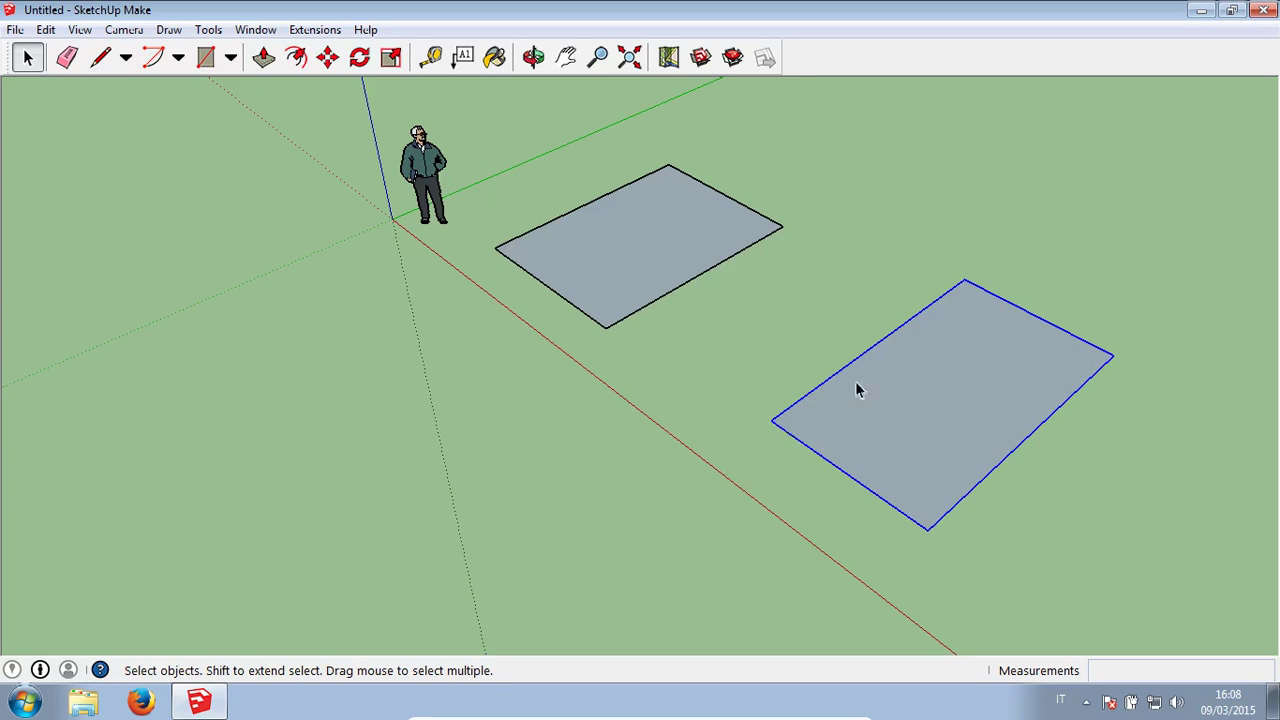
mouse_move(859, 239)
middle_down()
mouse_move(849, 297)
mouse_move(791, 301)
middle_up()
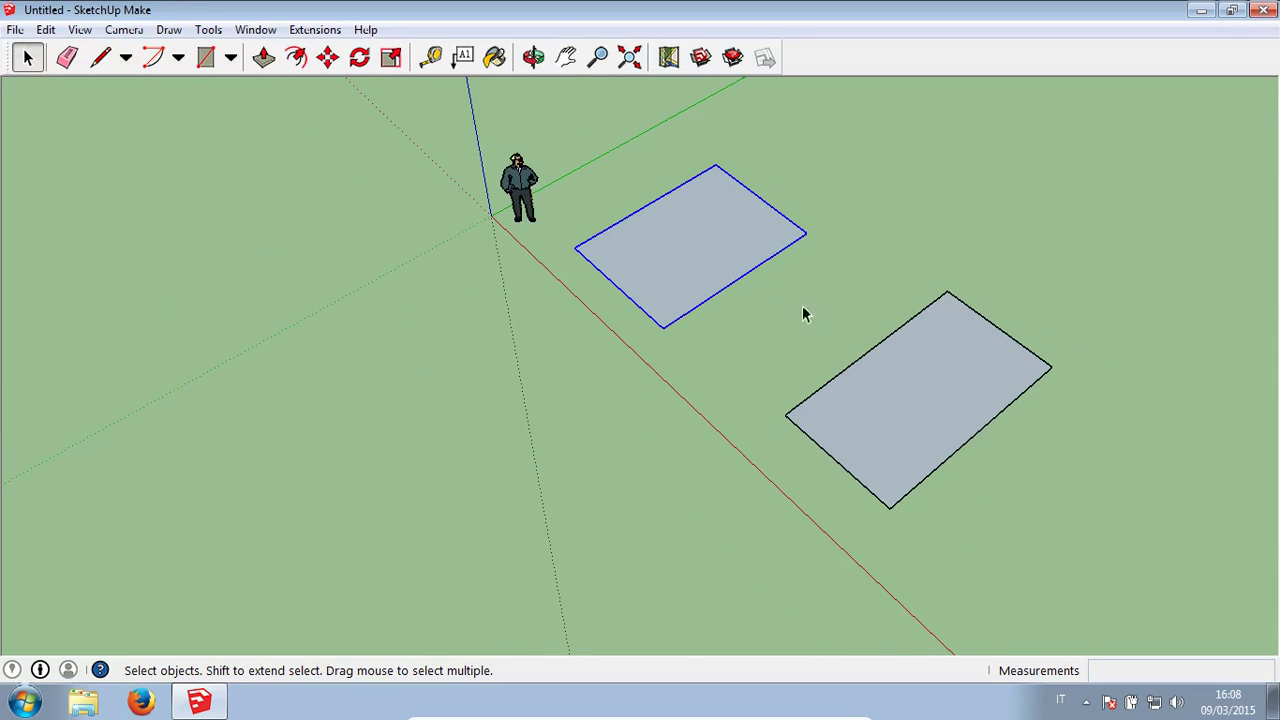
click(908, 374)
click(722, 212)
click(888, 400)
middle_drag(877, 320, 743, 397)
scroll(620, 352, down, 3)
Copy the group rectangle twice, placing the copies progressively up-right
click(620, 348)
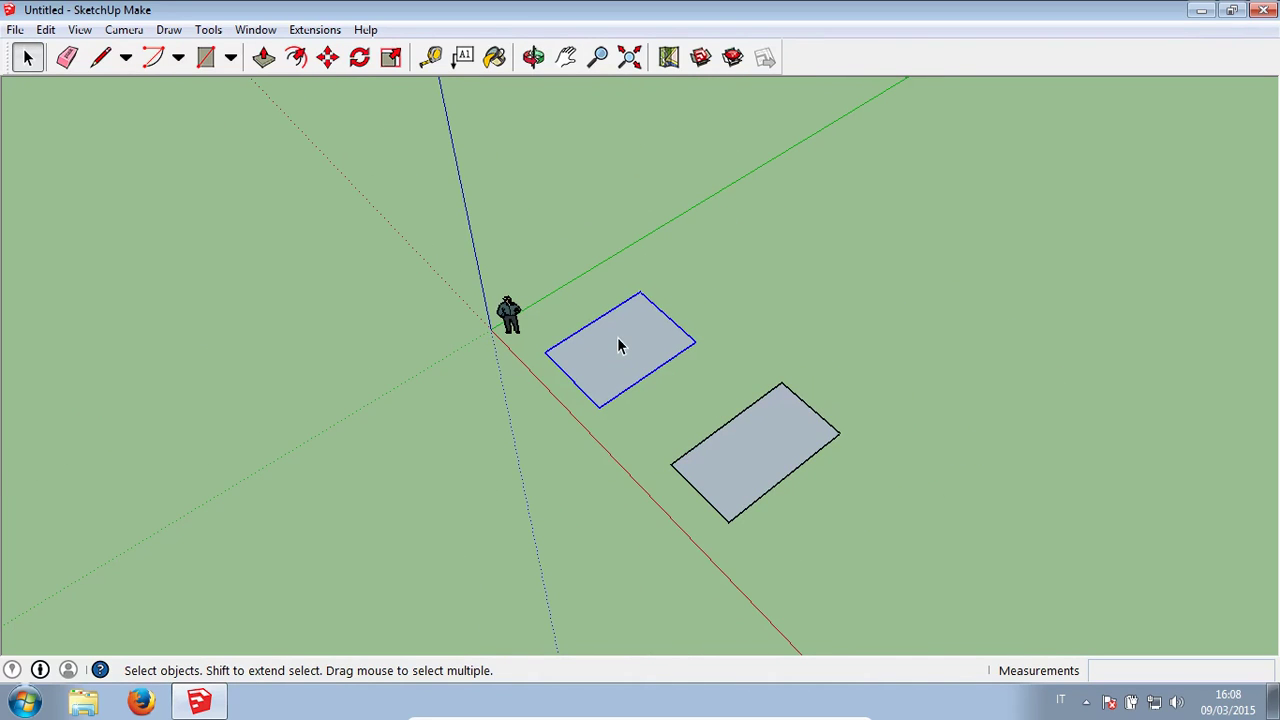
key(m)
key(ctrl)
click(617, 329)
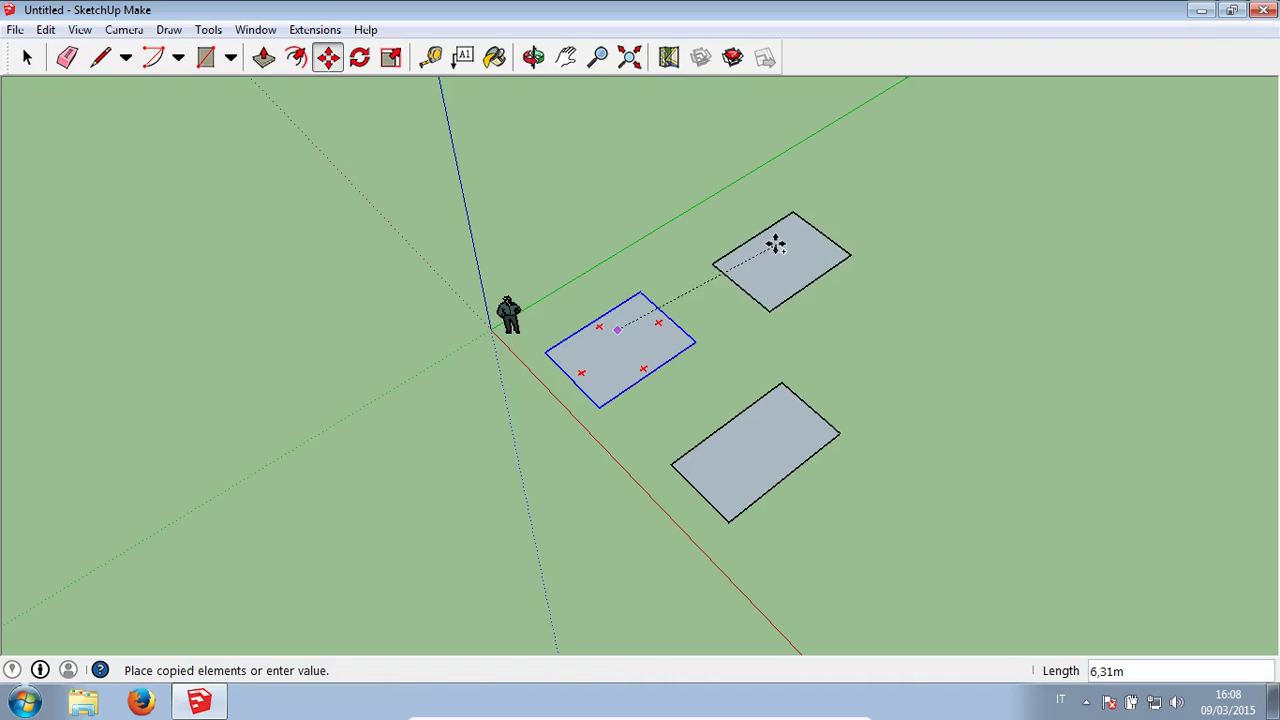
click(762, 245)
click(762, 245)
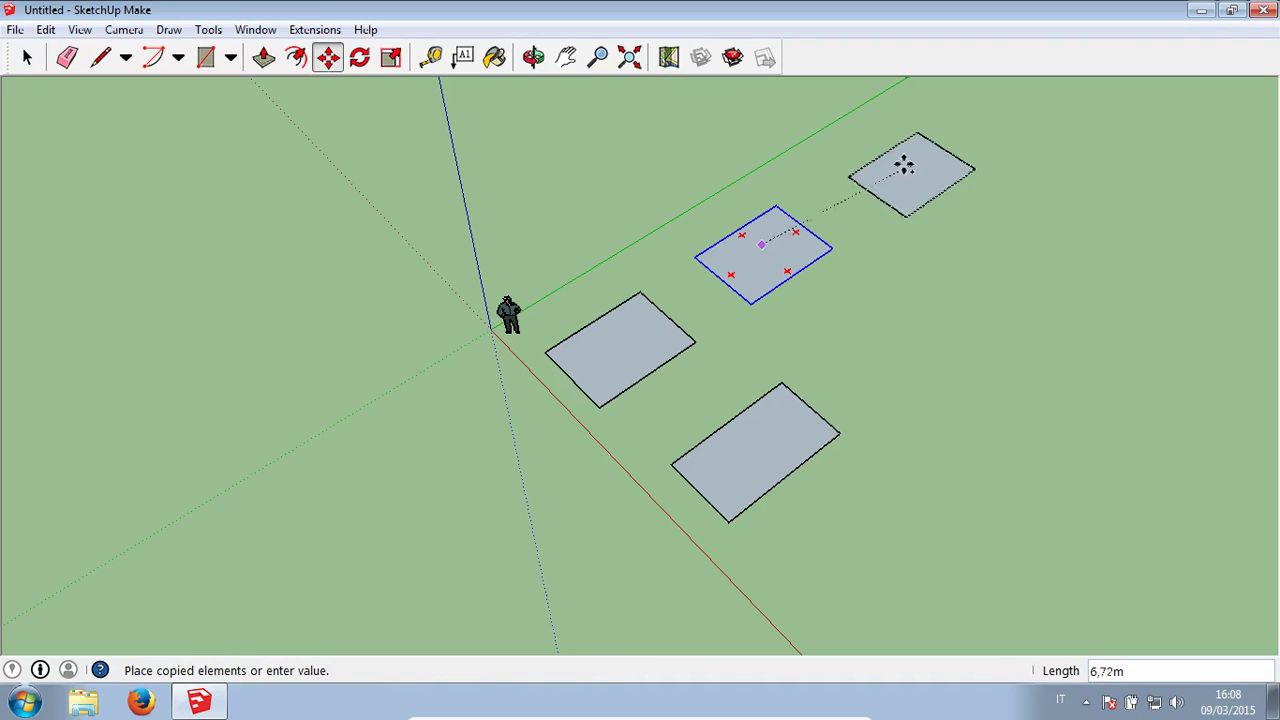
click(894, 162)
key(space)
Copy the component rectangle twice up-right, then clear the selection
click(788, 428)
key(m)
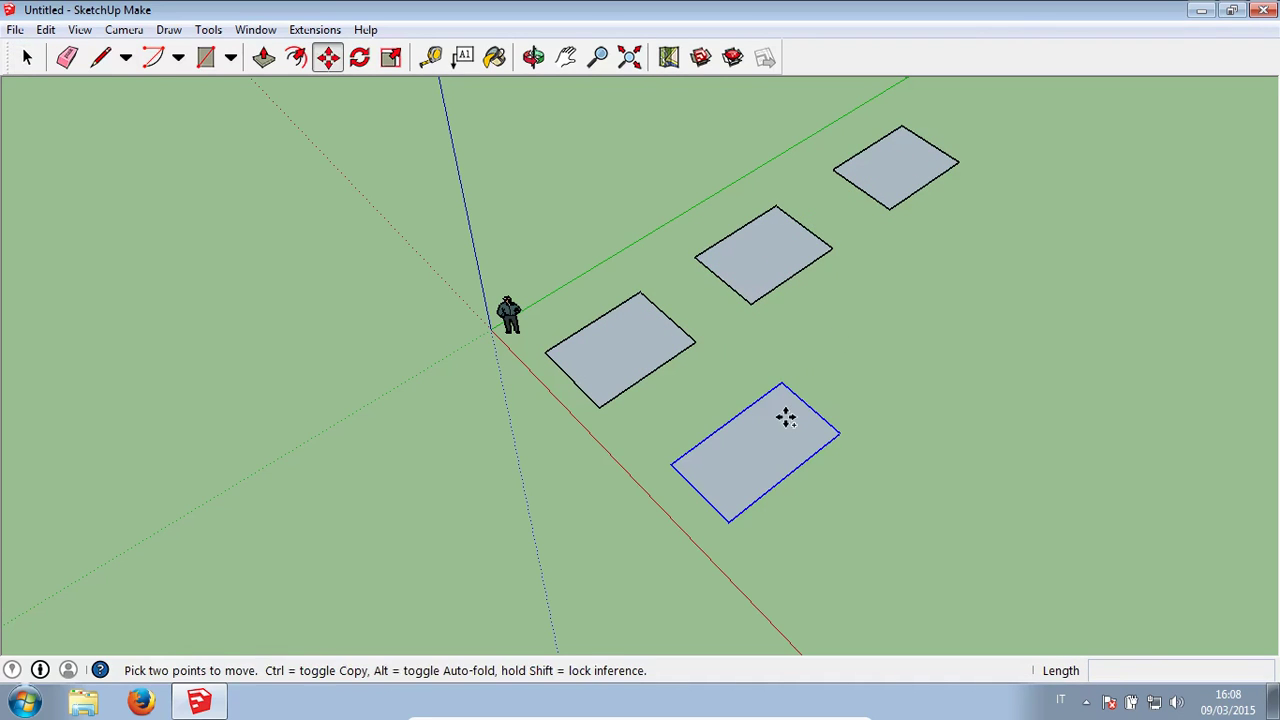
key(ctrl)
click(785, 420)
click(913, 322)
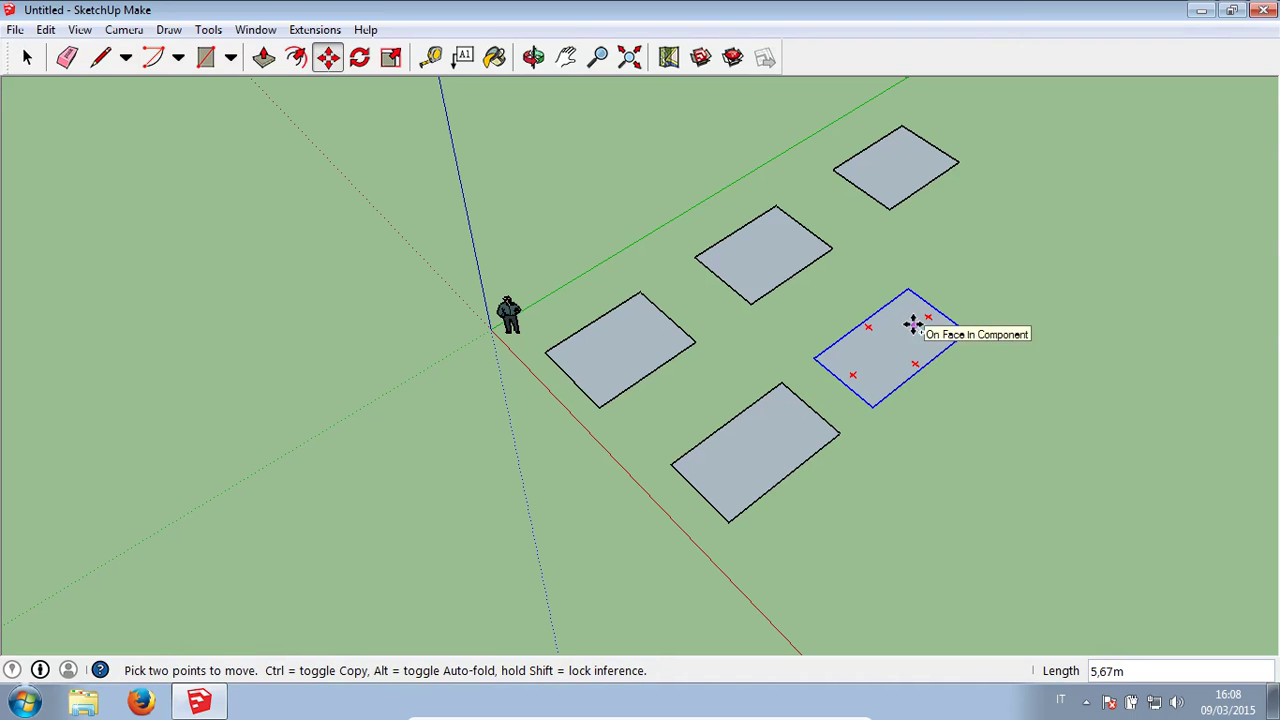
key(ctrl)
click(913, 322)
click(1030, 228)
key(space)
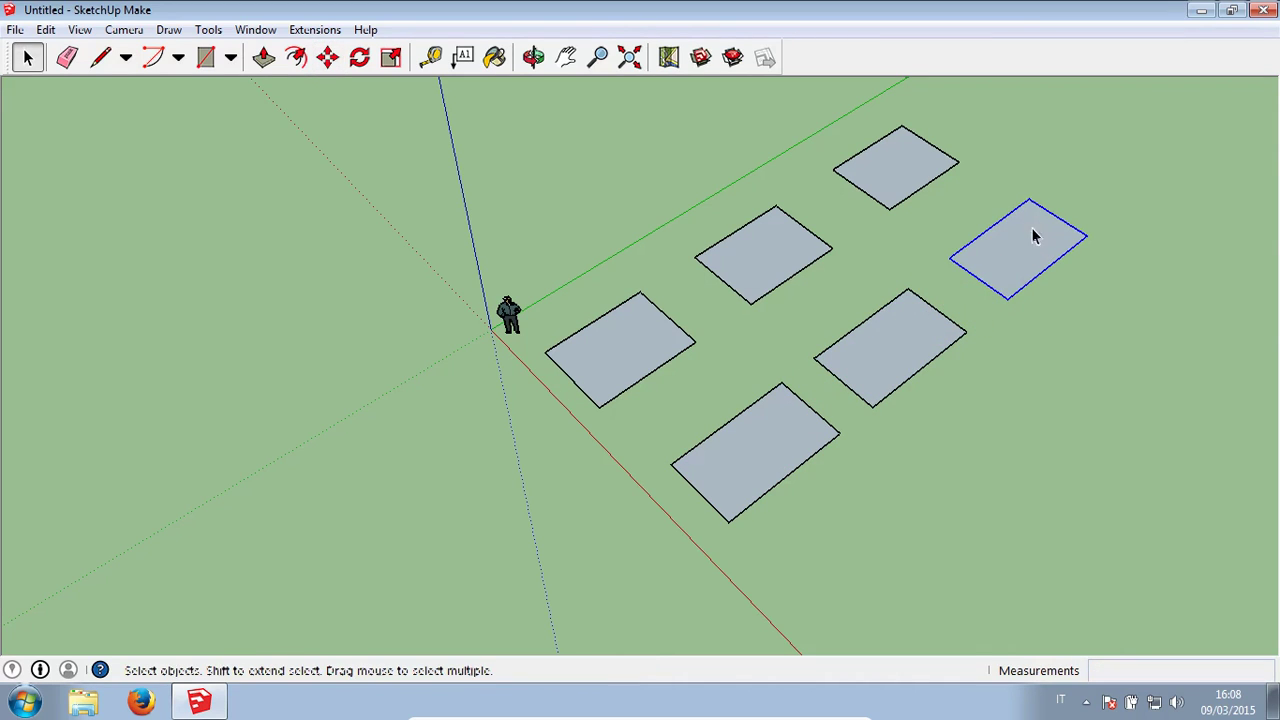
click(780, 325)
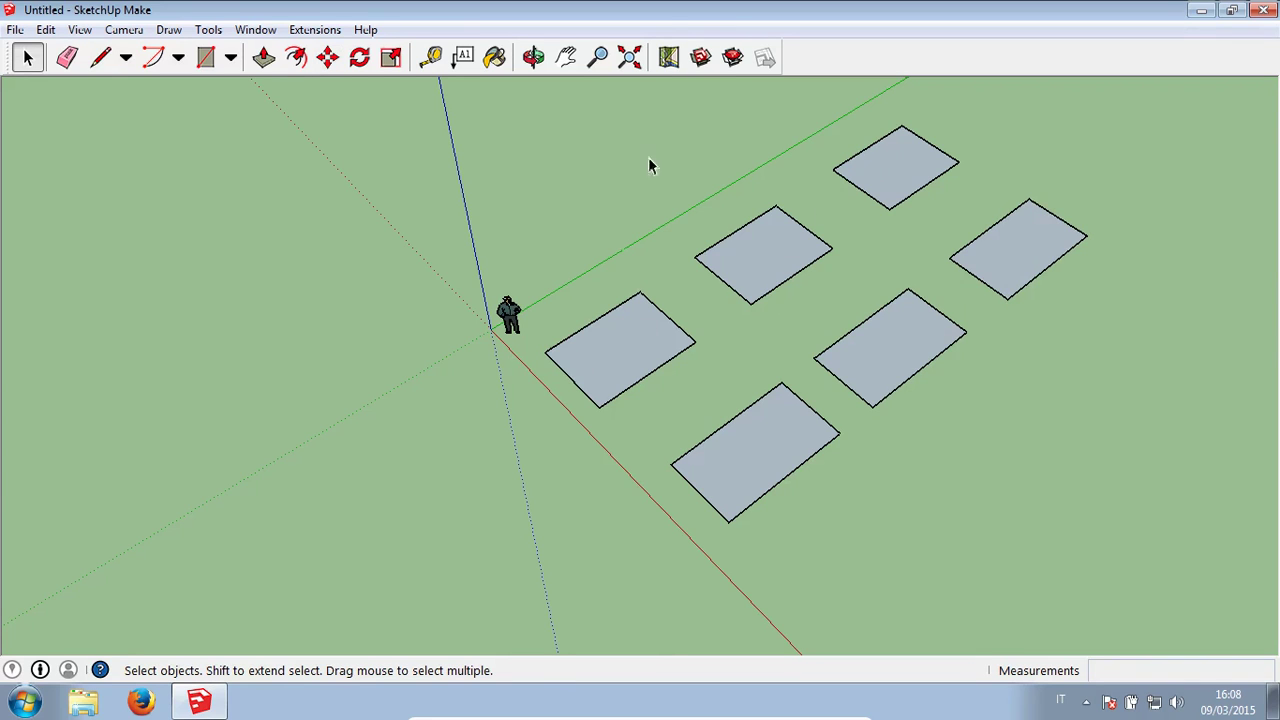
Widen the top-middle group copy alone by moving its right edge outward
double_click(789, 246)
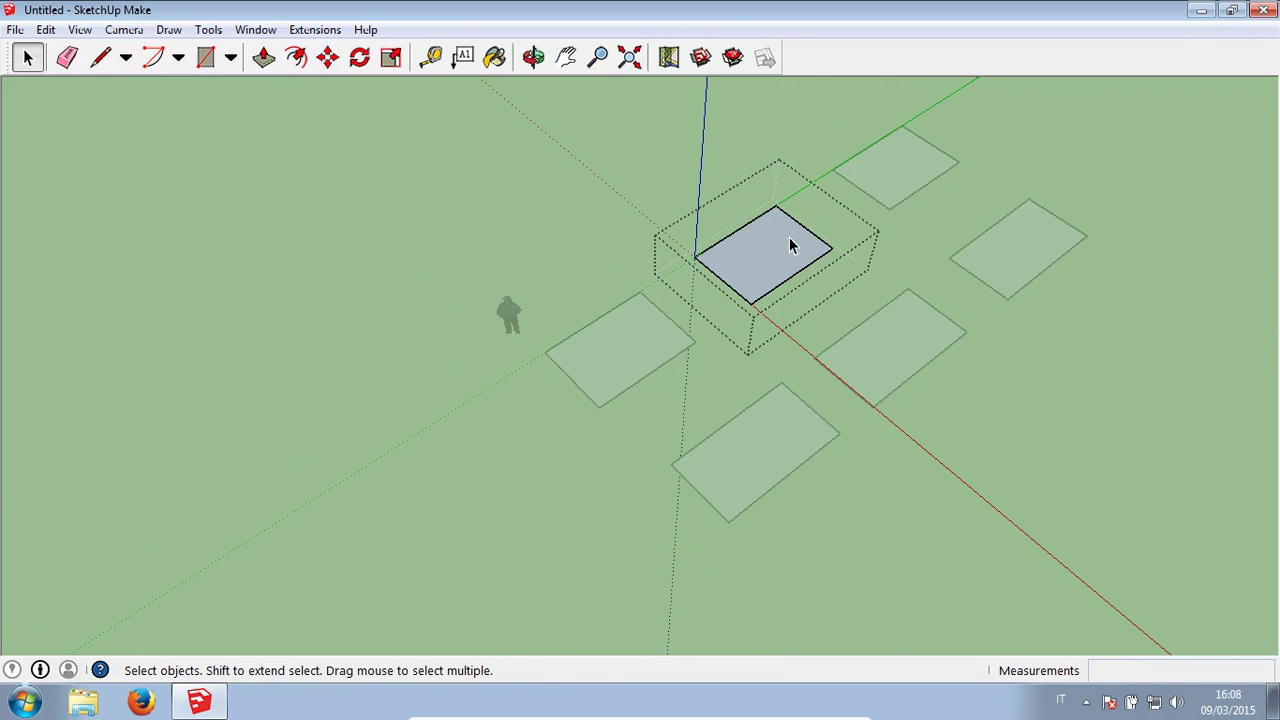
key(m)
click(791, 275)
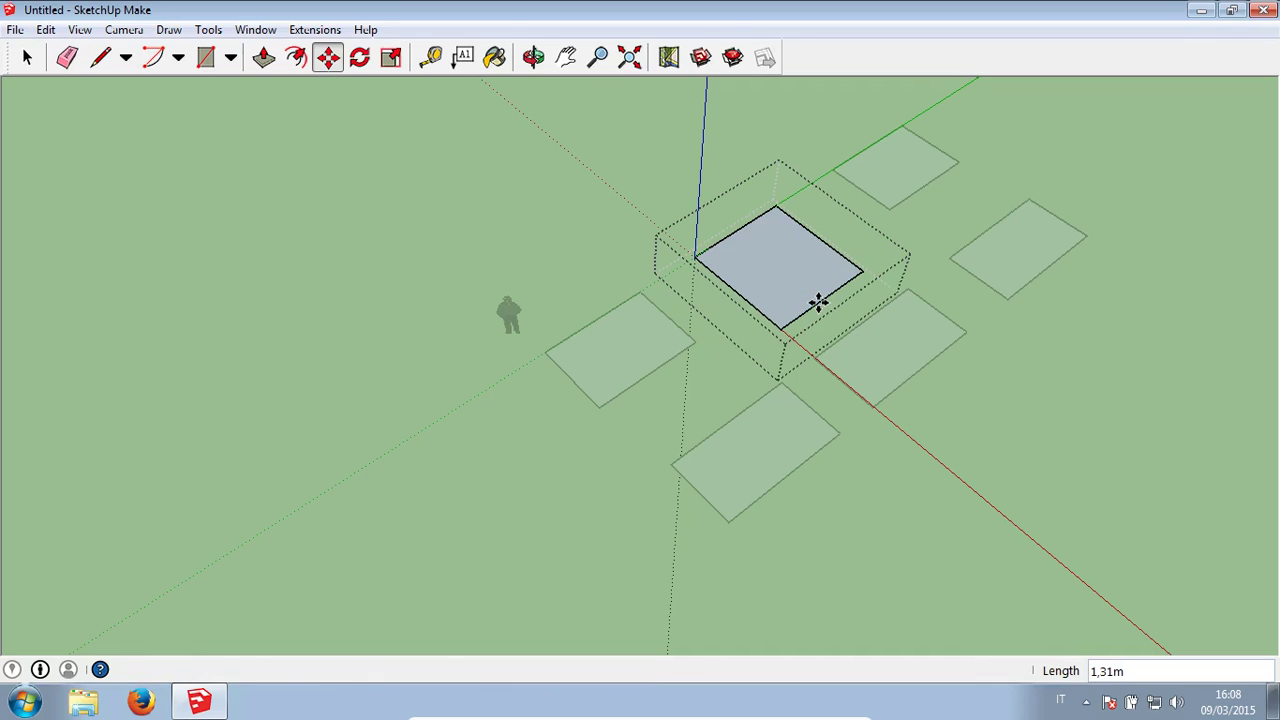
key(space)
click(667, 190)
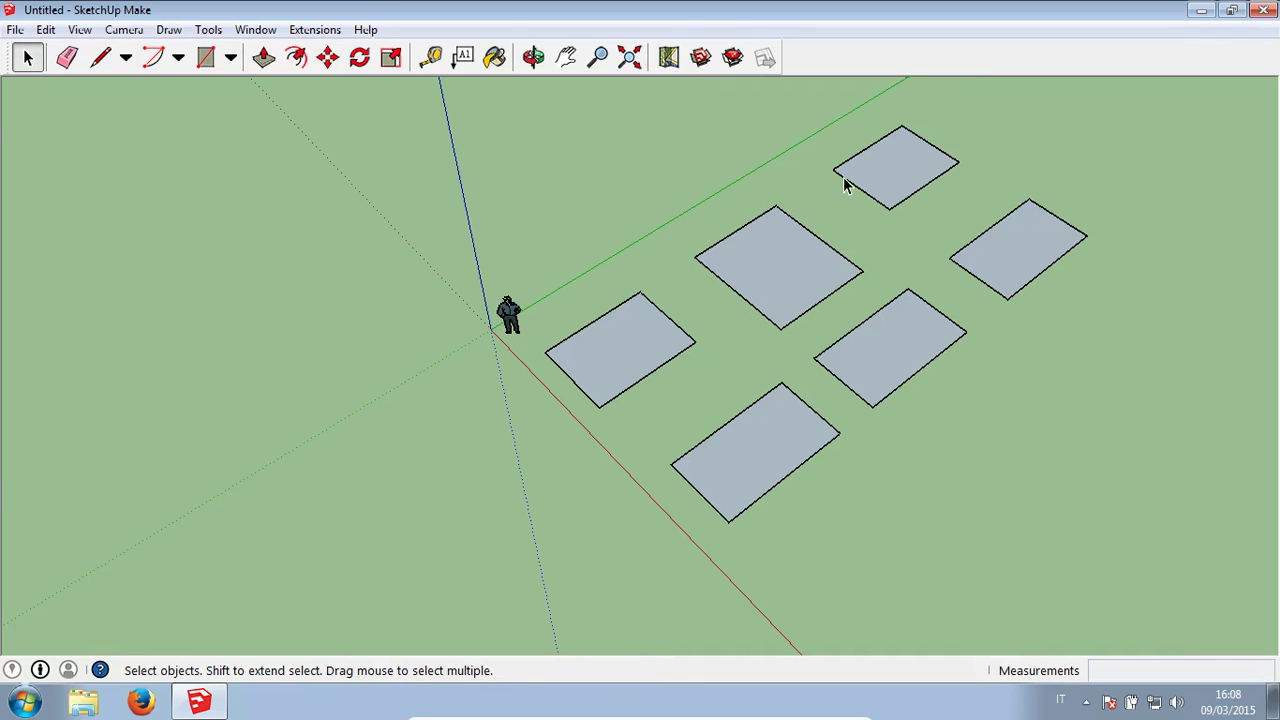
Stretch a component copy's edge to 3,32 m, enlarging all three component rectangles
double_click(1015, 252)
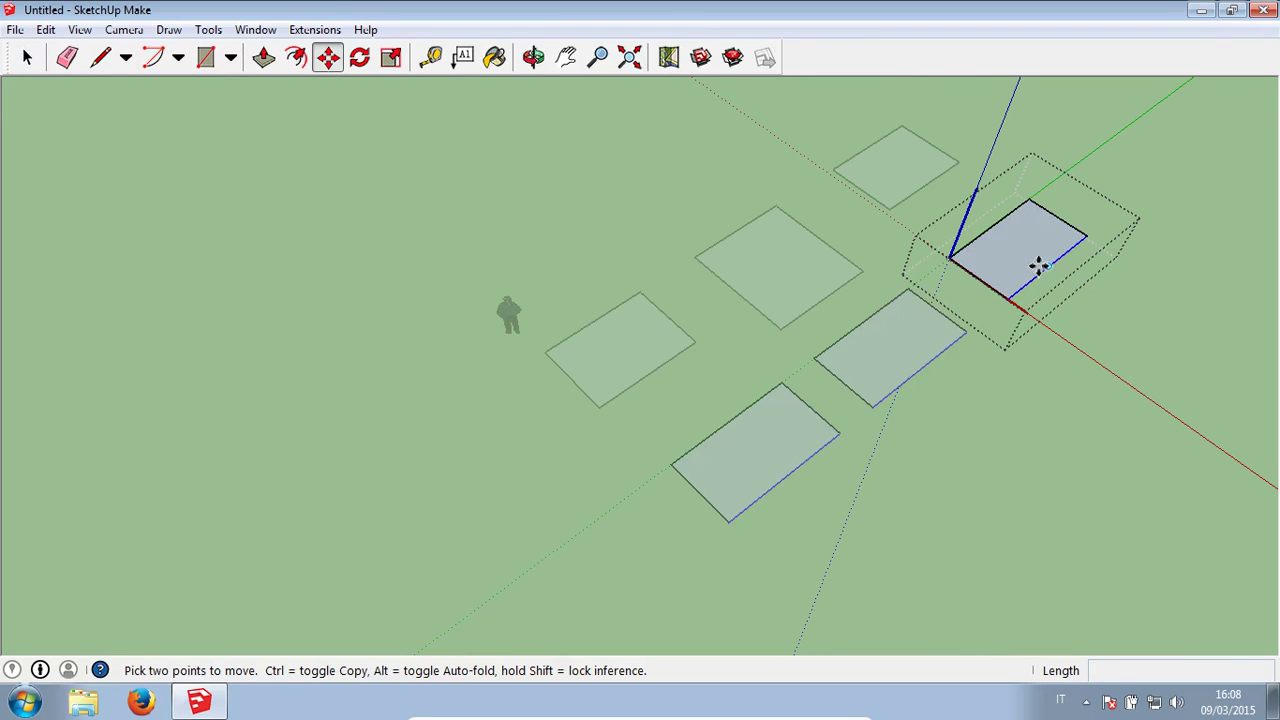
click(1037, 266)
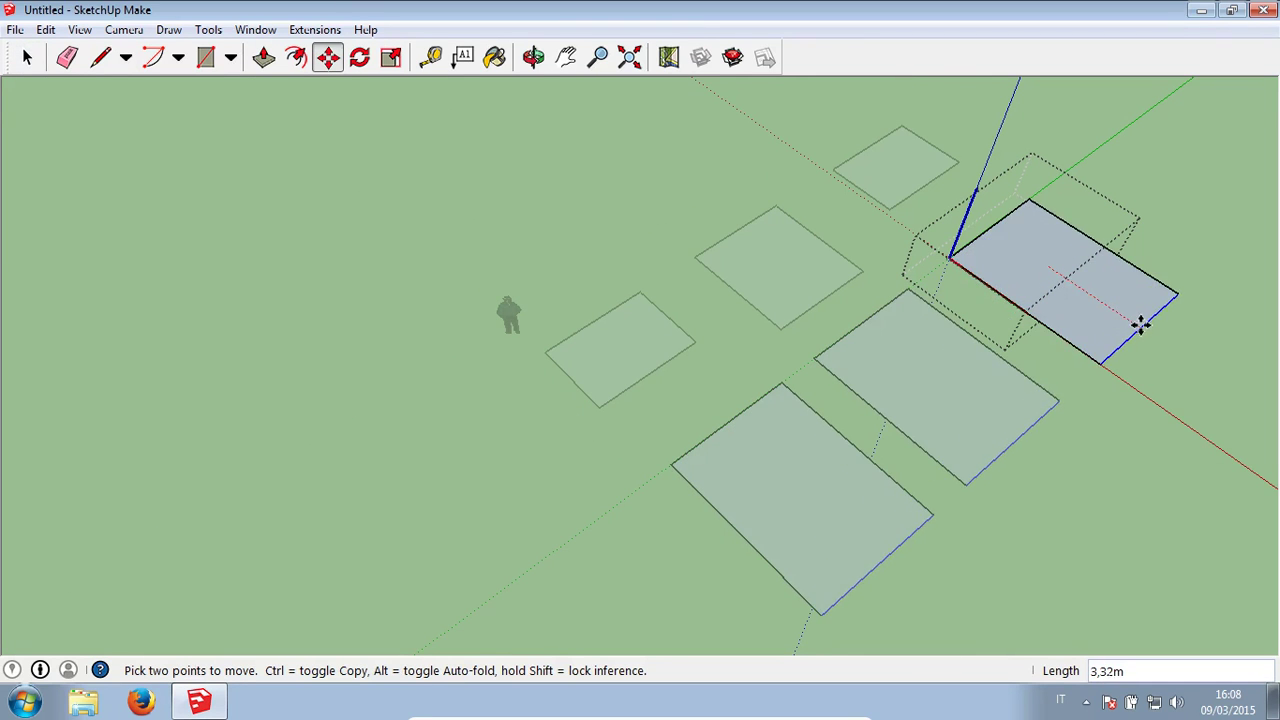
click(1140, 324)
key(space)
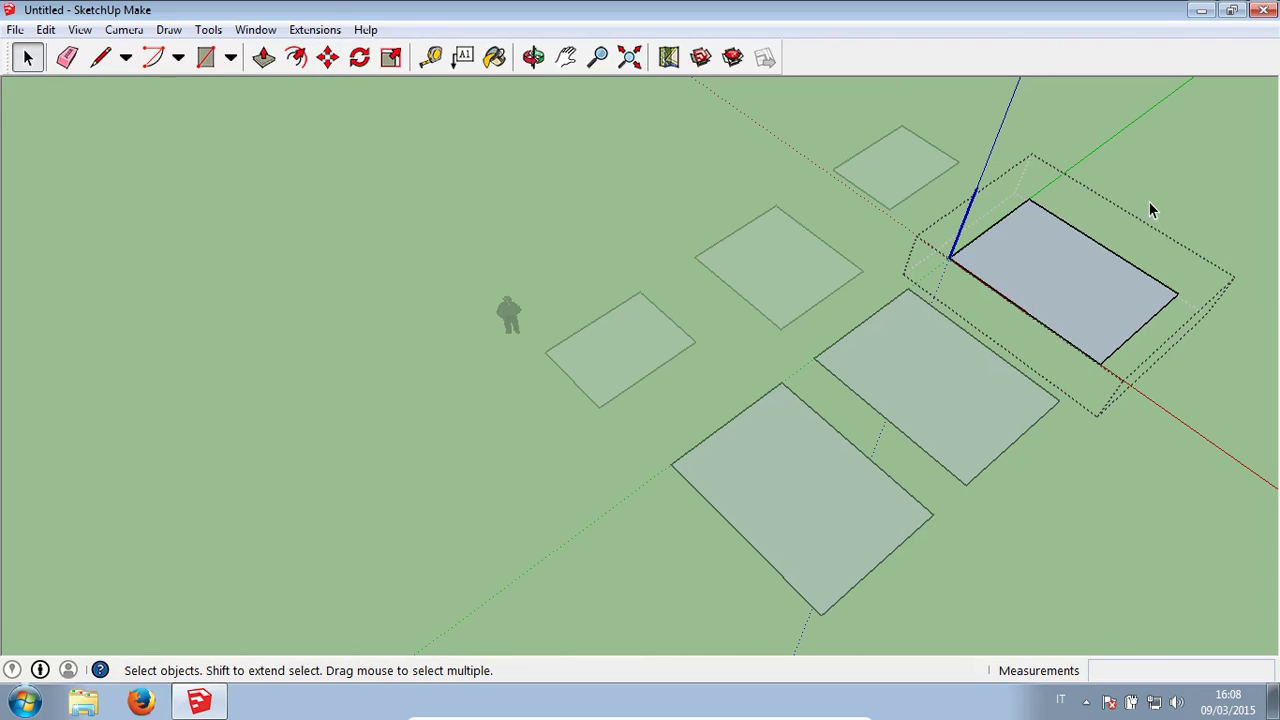
click(1149, 201)
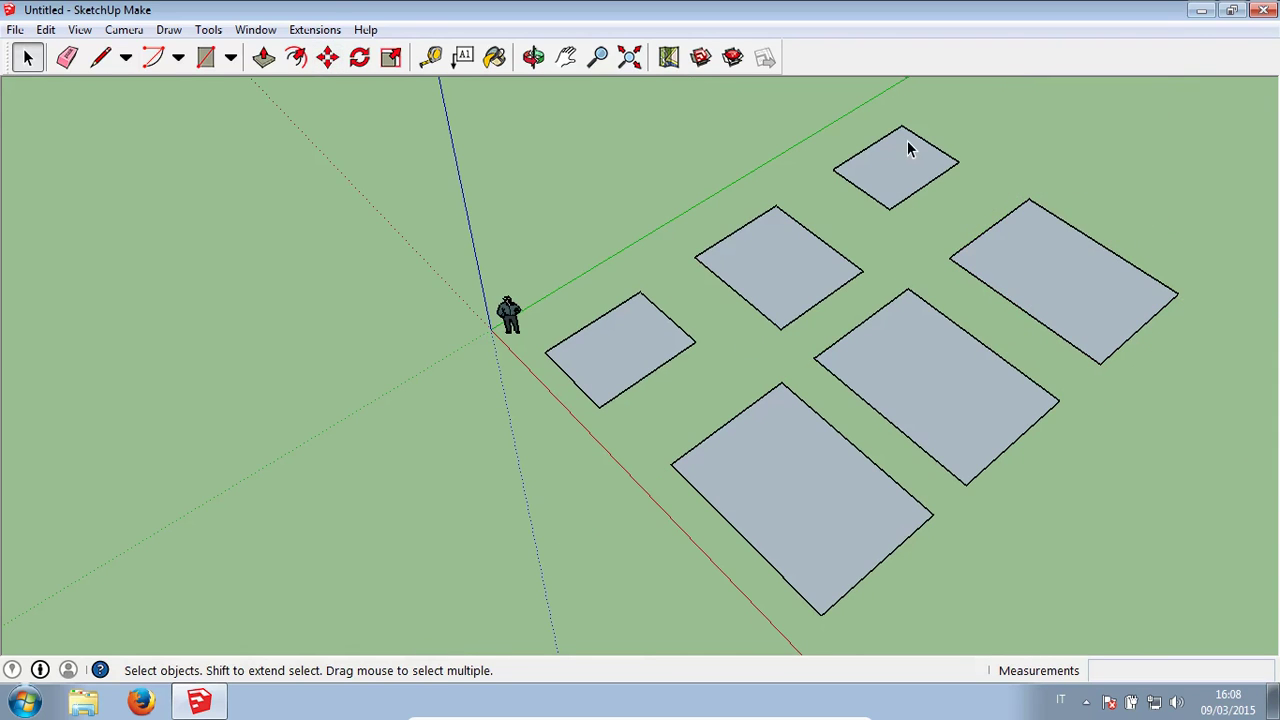